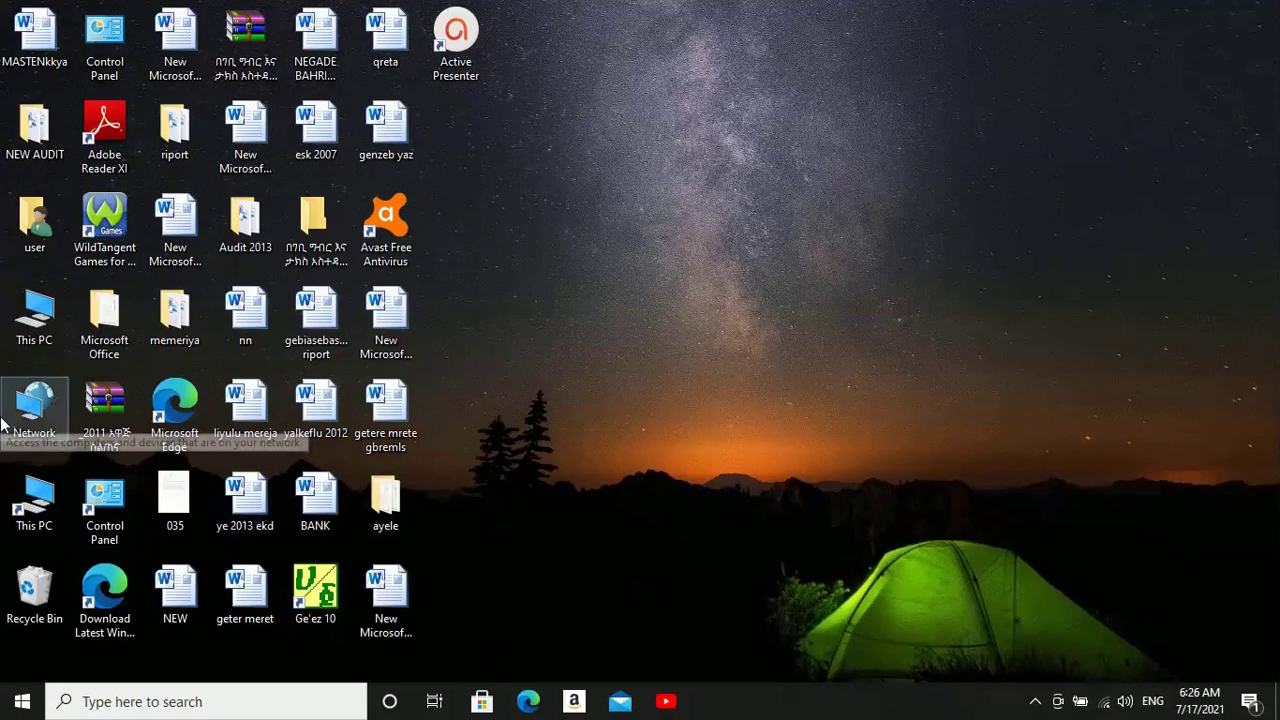
Step: Open the kyocera folder on the USB Drive (E:)
{"action": "double_click", "coordinate": [32, 338]}
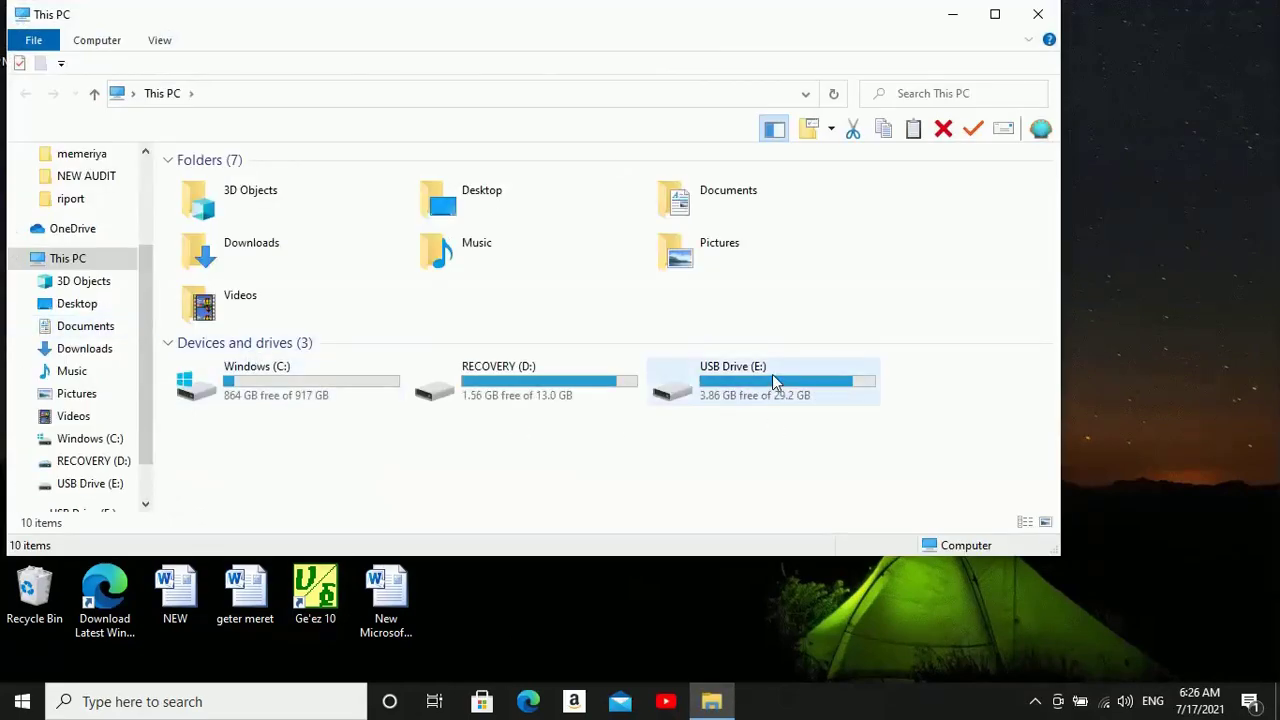
{"action": "double_click", "coordinate": [772, 376]}
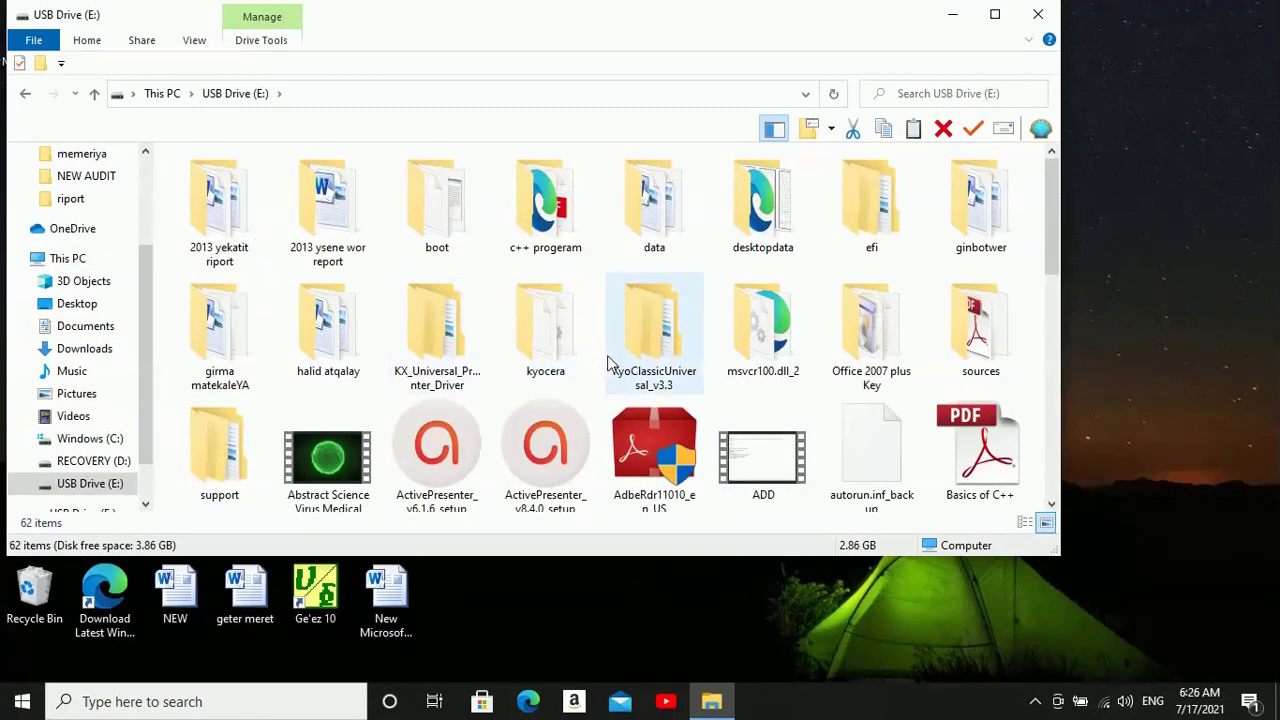
{"action": "left_click", "coordinate": [568, 344]}
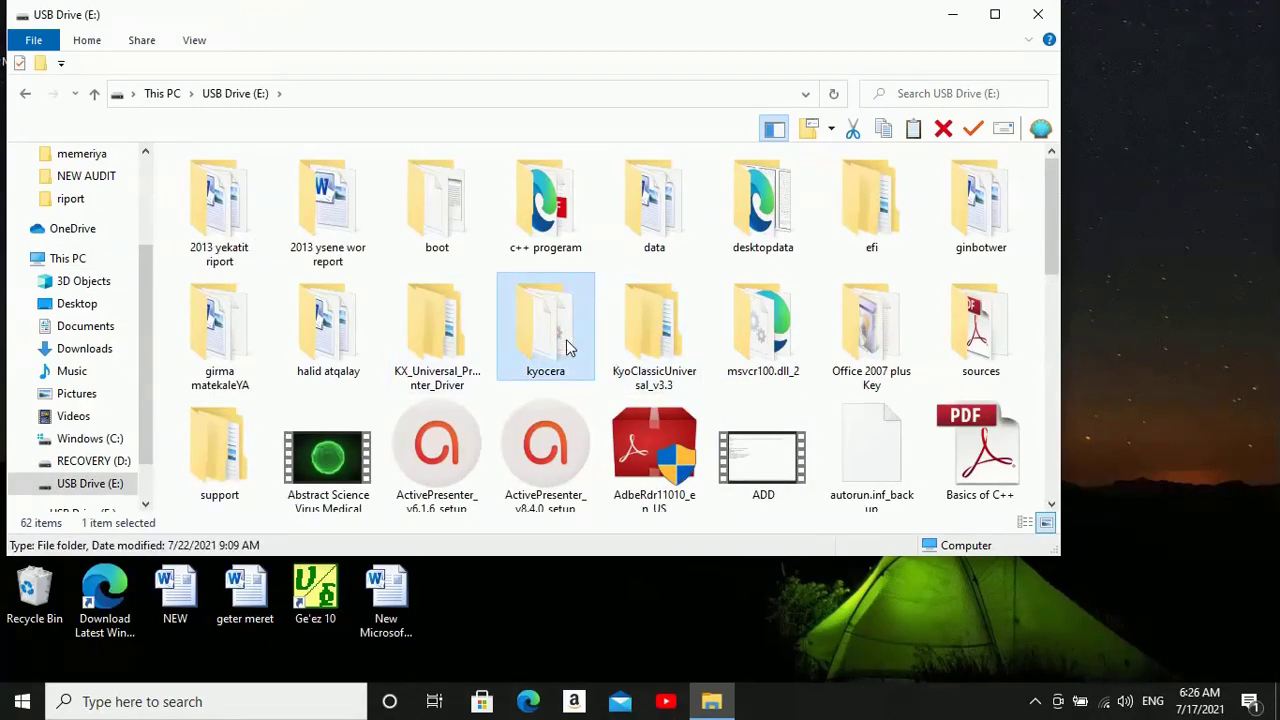
{"action": "left_click", "coordinate": [428, 342]}
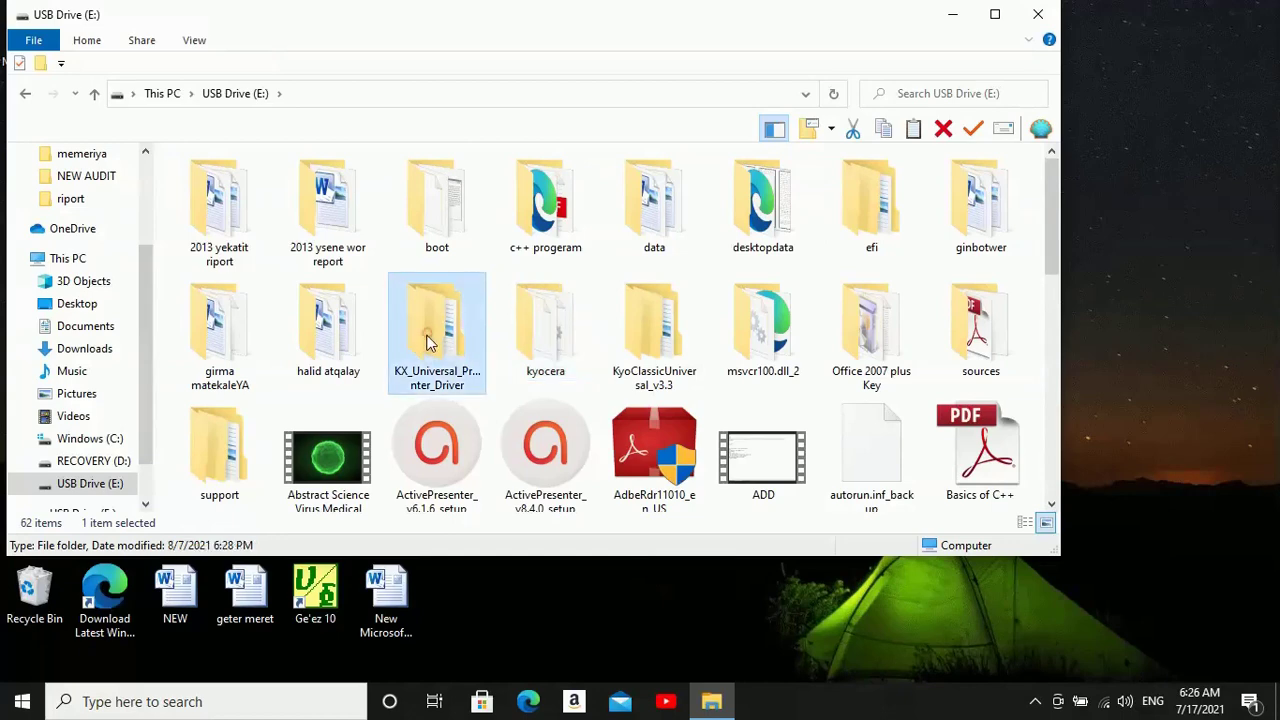
{"action": "double_click", "coordinate": [563, 336]}
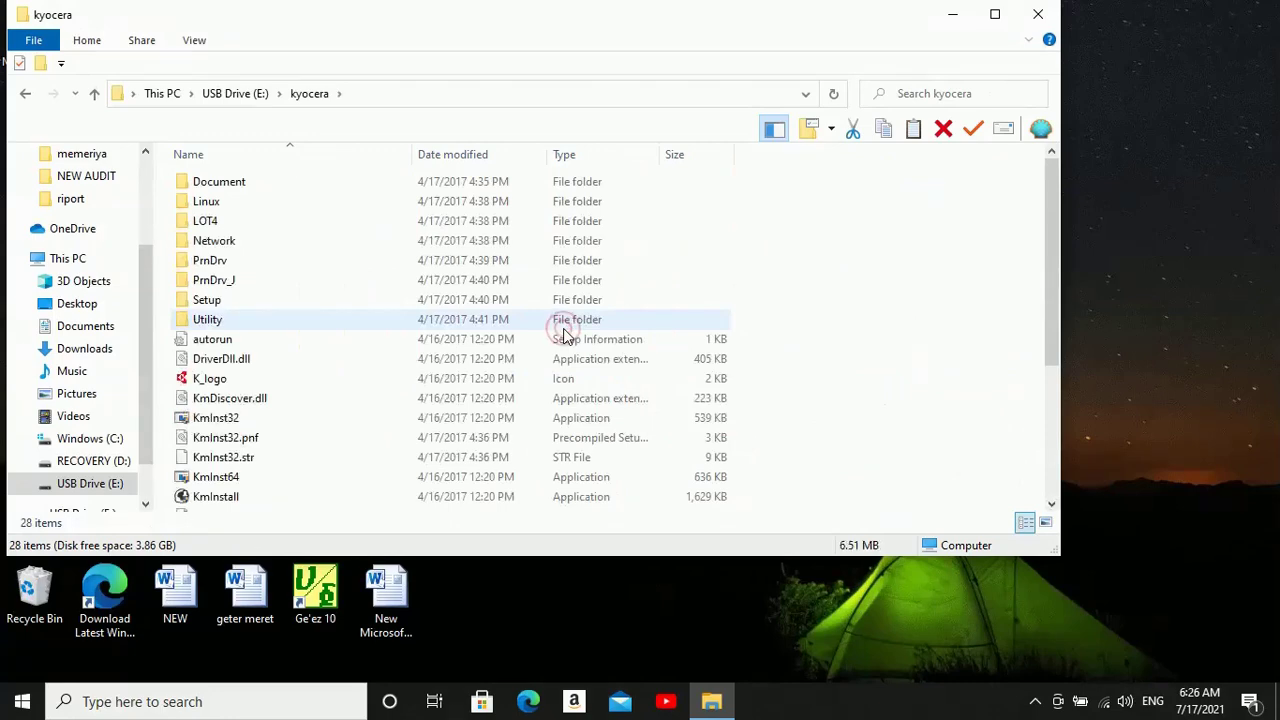
Step: Run the Setup application from the kyocera folder as administrator
{"action": "left_click", "coordinate": [1051, 504]}
{"action": "left_click", "coordinate": [1051, 504]}
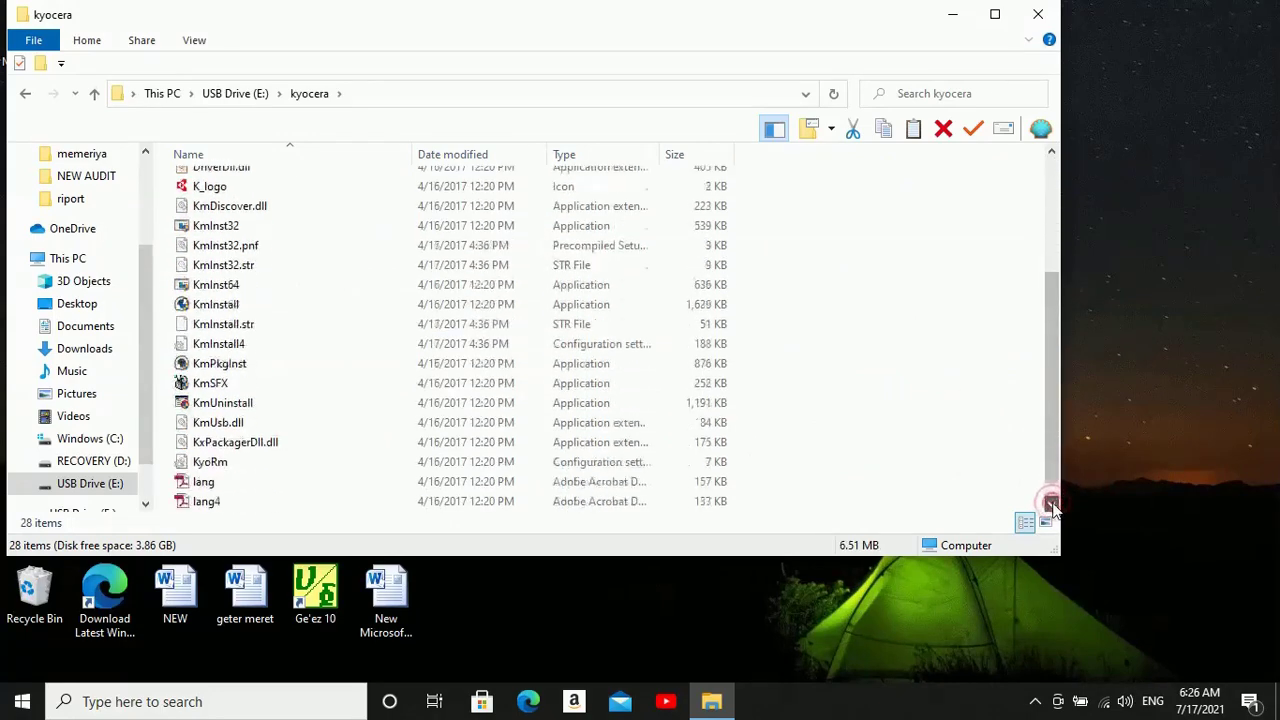
{"action": "left_click", "coordinate": [1051, 504]}
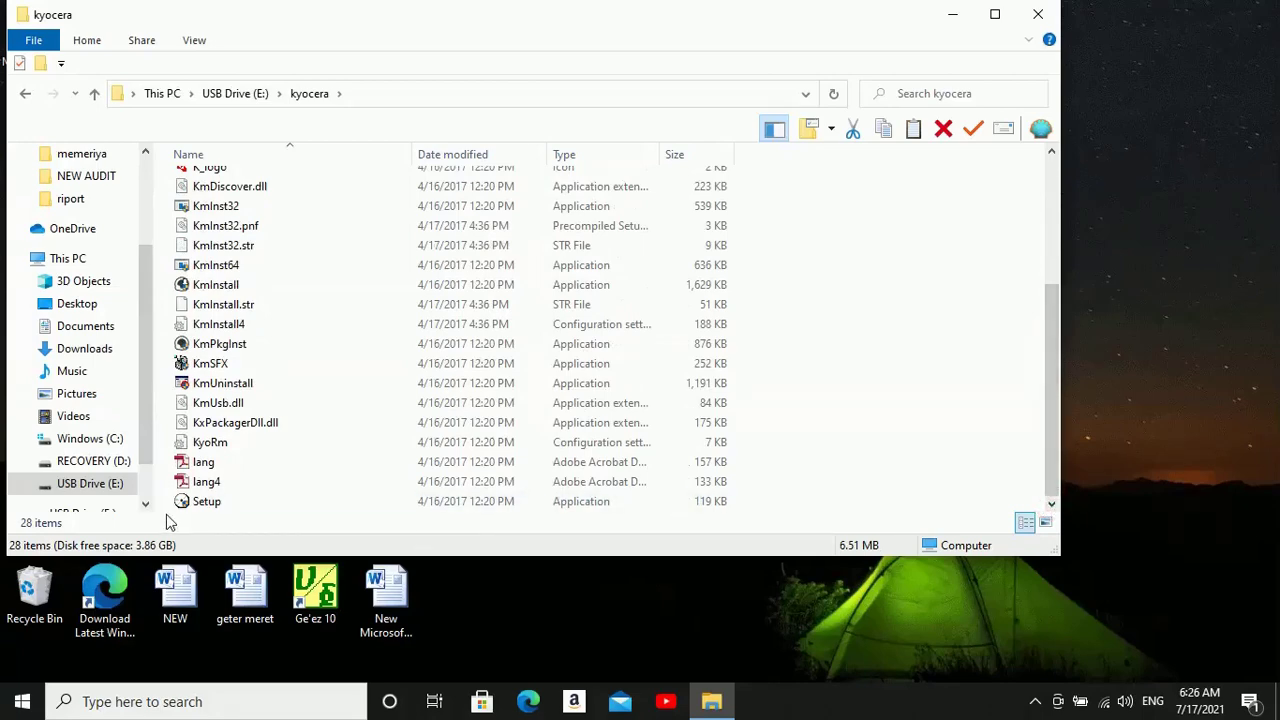
{"action": "left_click", "coordinate": [206, 505]}
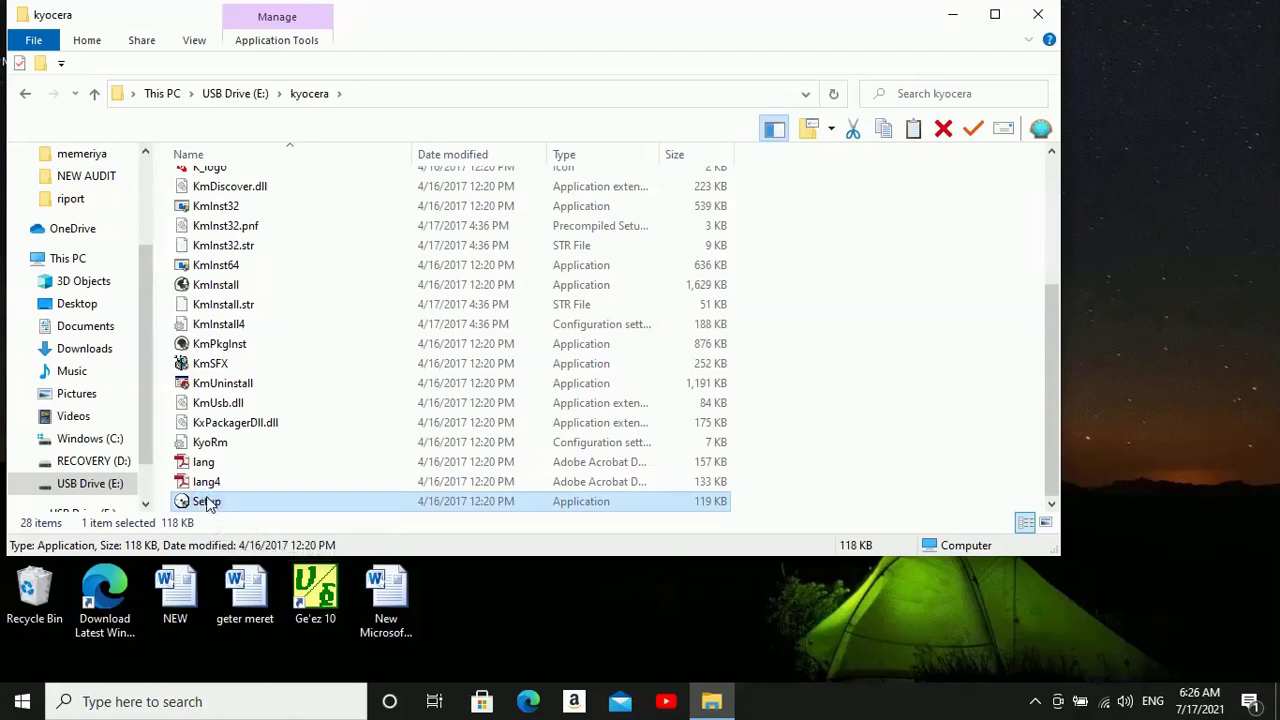
{"action": "right_click", "coordinate": [209, 505]}
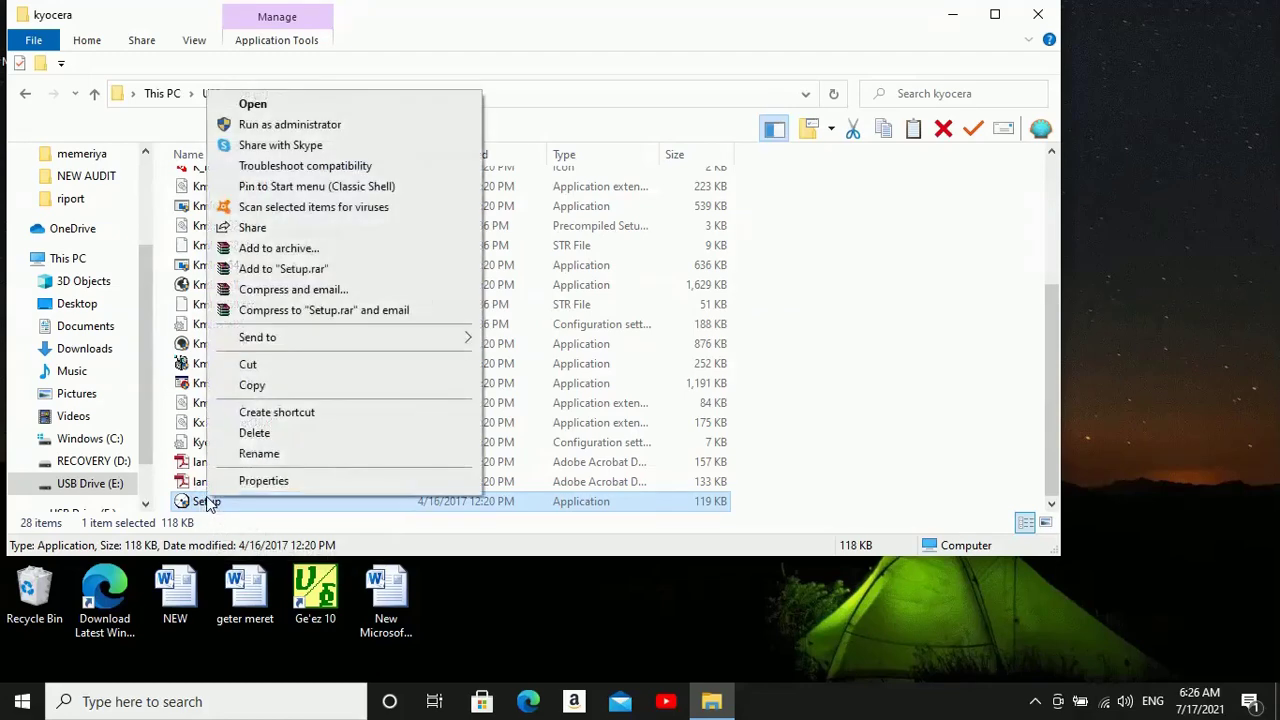
{"action": "left_click", "coordinate": [295, 125]}
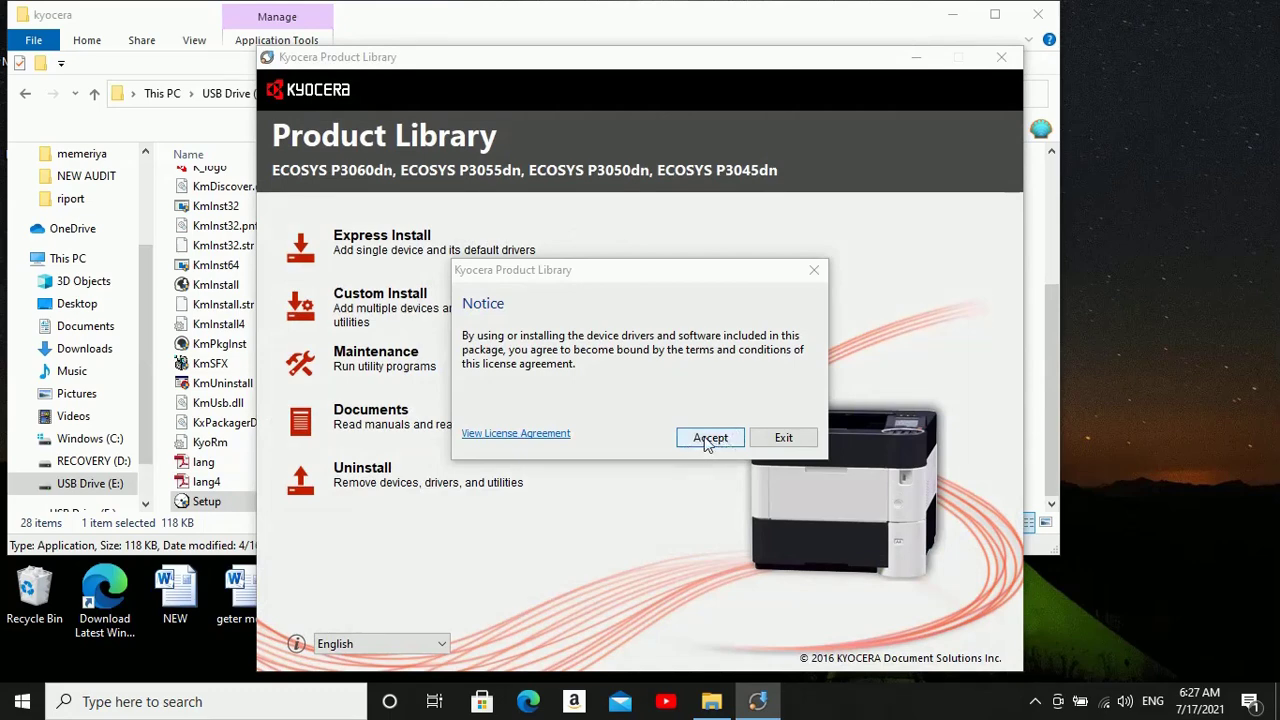
Step: Accept the license notice and express-install the ECOSYS P3045dn on USB002 with KX DRIVER, Status Monitor 5 and FONTS
{"action": "left_click", "coordinate": [708, 439]}
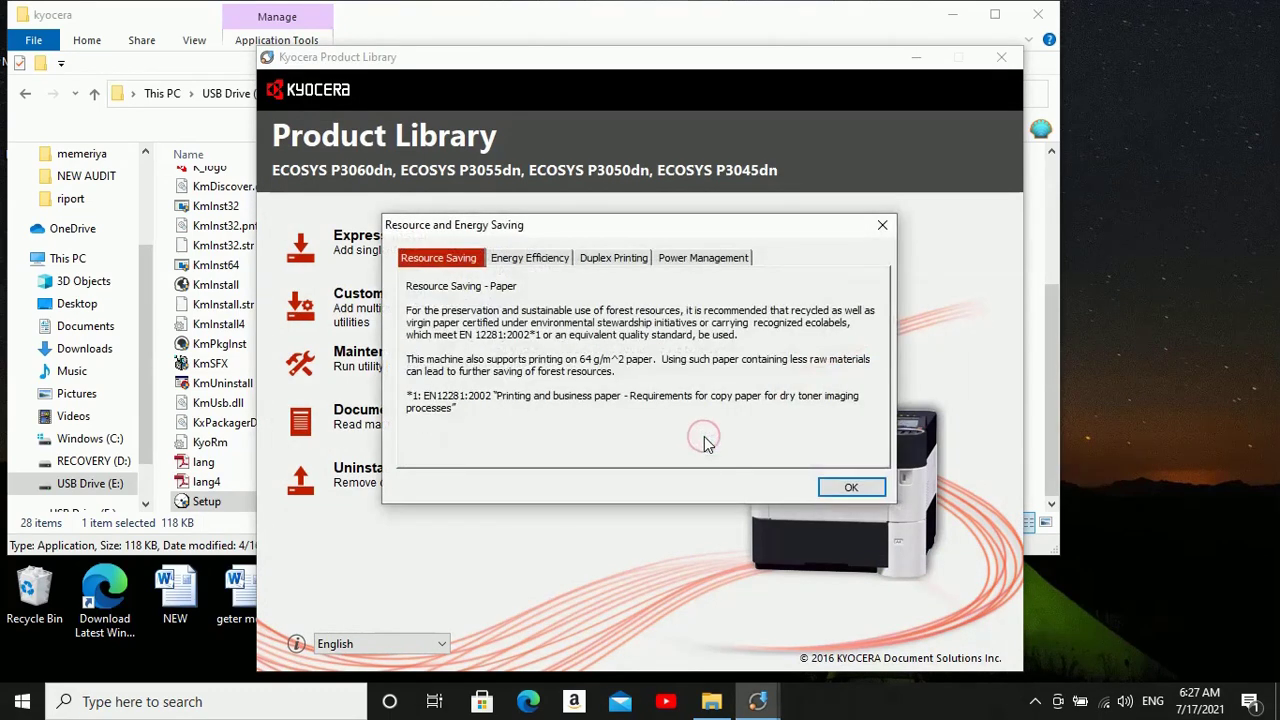
{"action": "left_click", "coordinate": [833, 490]}
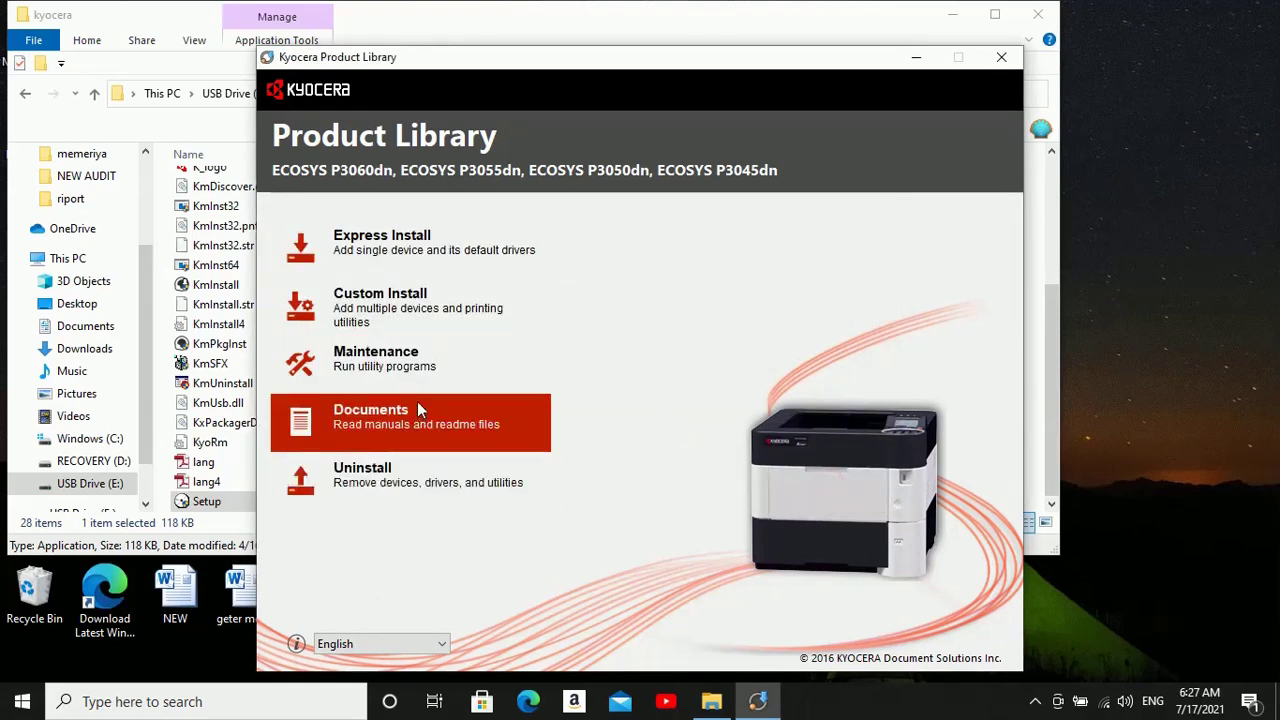
{"action": "left_click", "coordinate": [397, 243]}
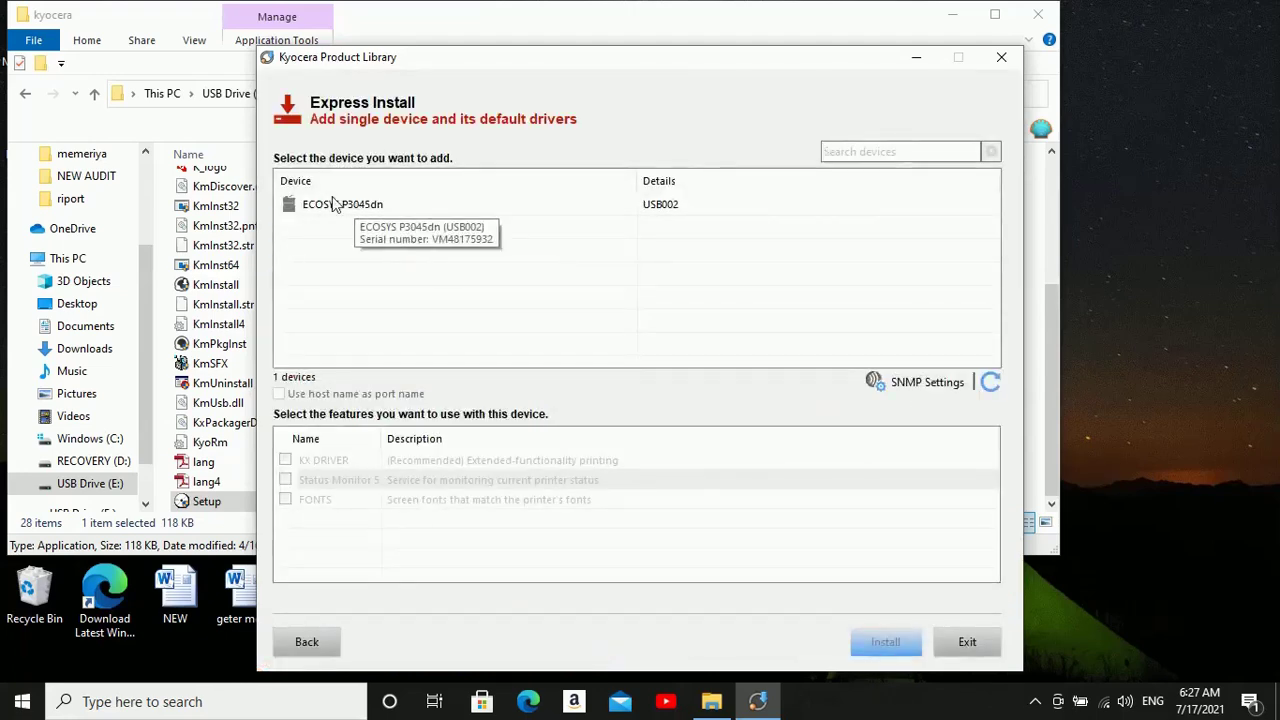
{"action": "left_click", "coordinate": [358, 212]}
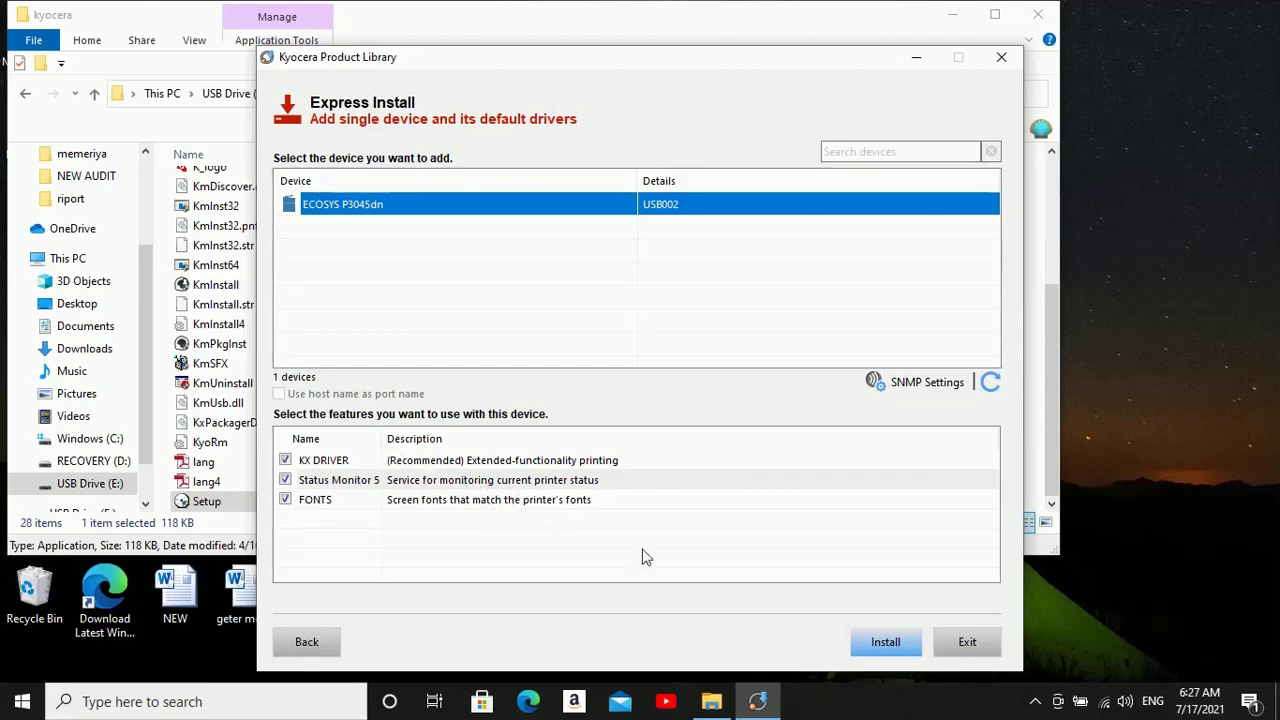
{"action": "left_click", "coordinate": [890, 645]}
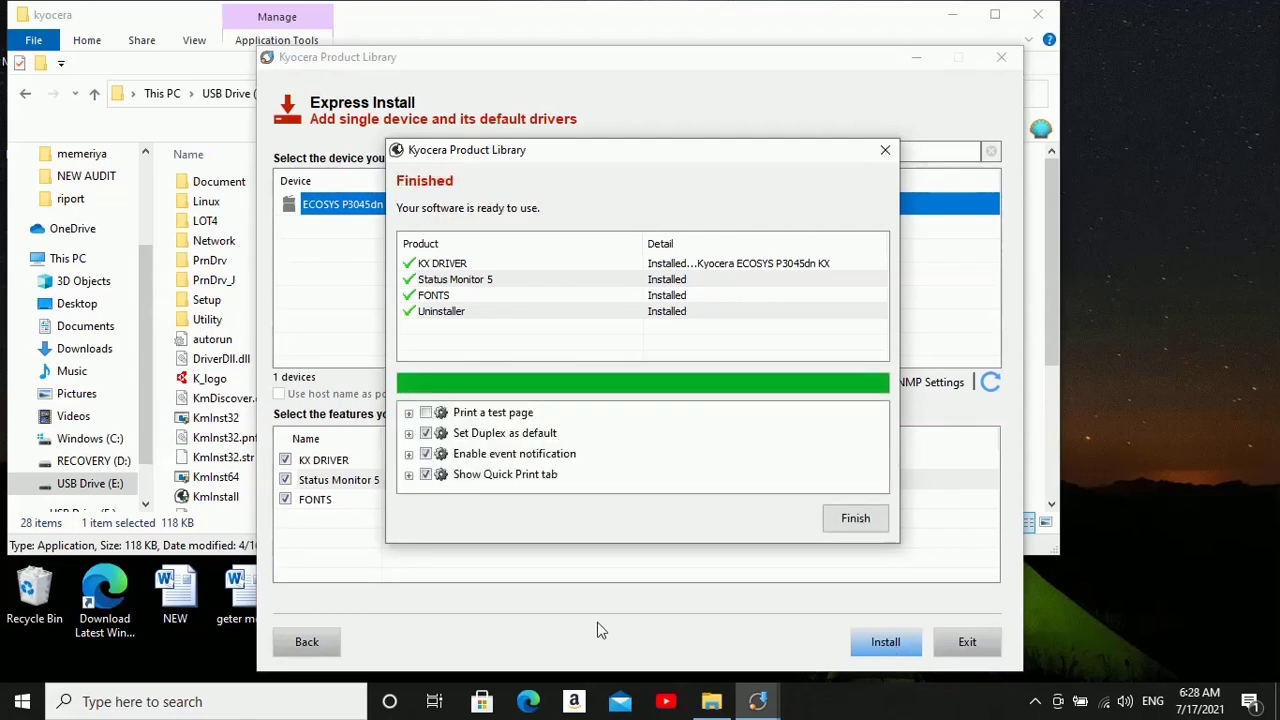
Step: Enable printing a test page, turn off duplex as default, and finish the installation
{"action": "left_click", "coordinate": [426, 413]}
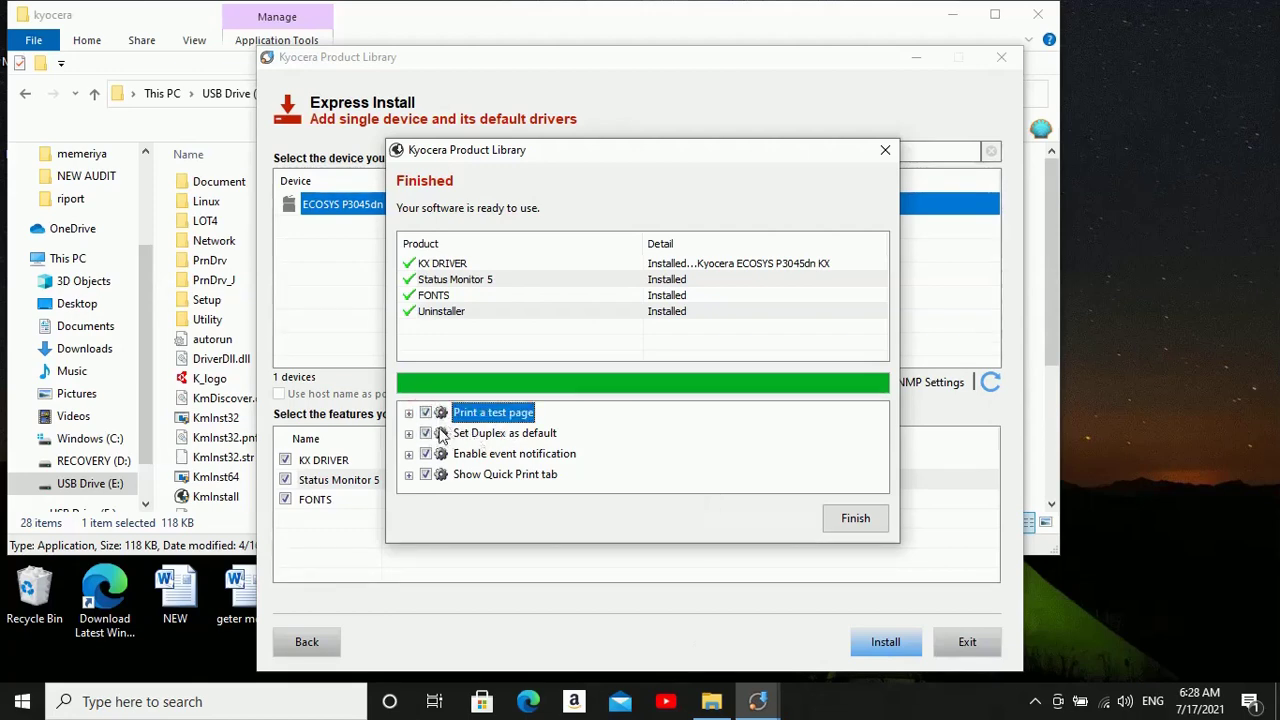
{"action": "left_click", "coordinate": [425, 433]}
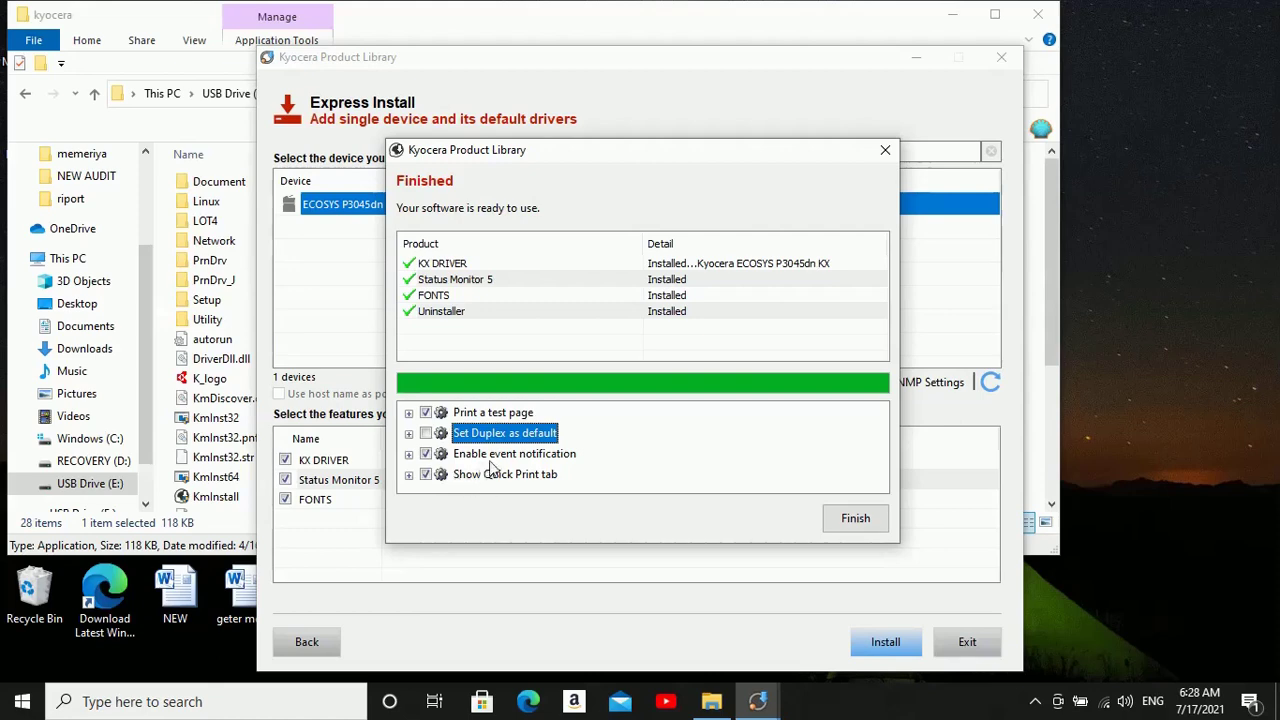
{"action": "left_click", "coordinate": [857, 522]}
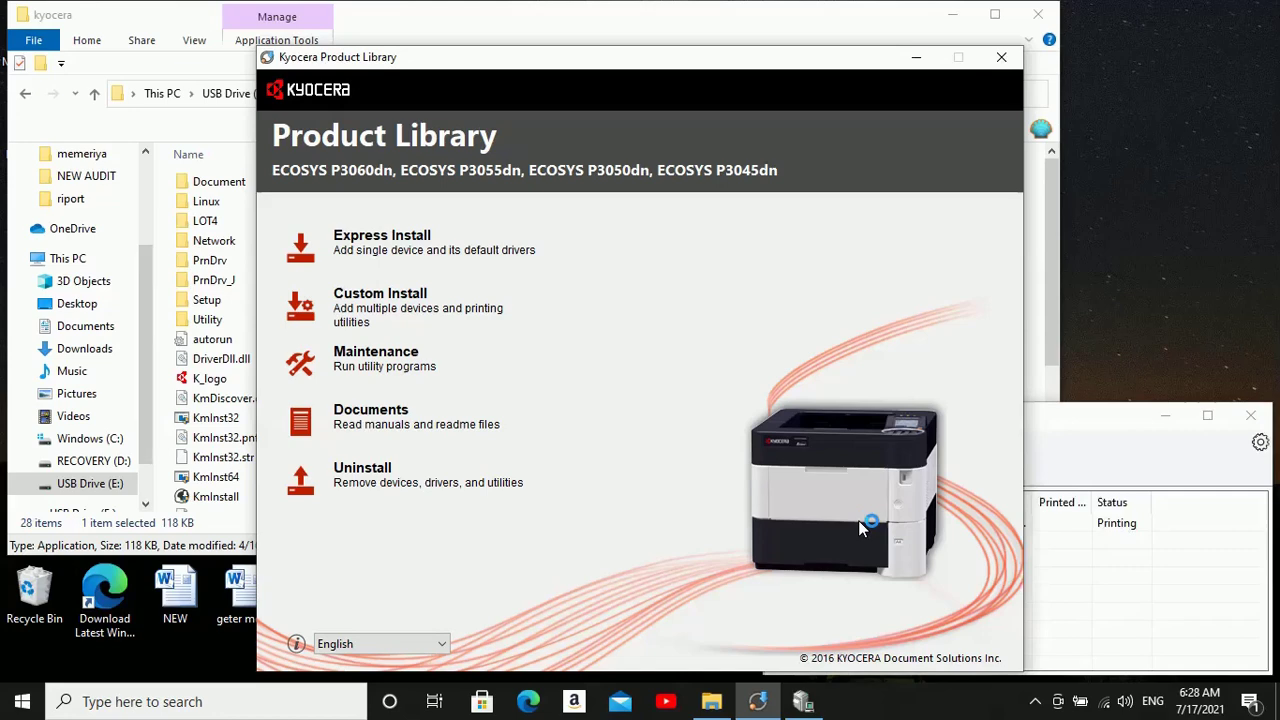
Step: Close the printer status window, the Kyocera installer and the kyocera folder window, and refresh the desktop
{"action": "left_click", "coordinate": [1176, 322]}
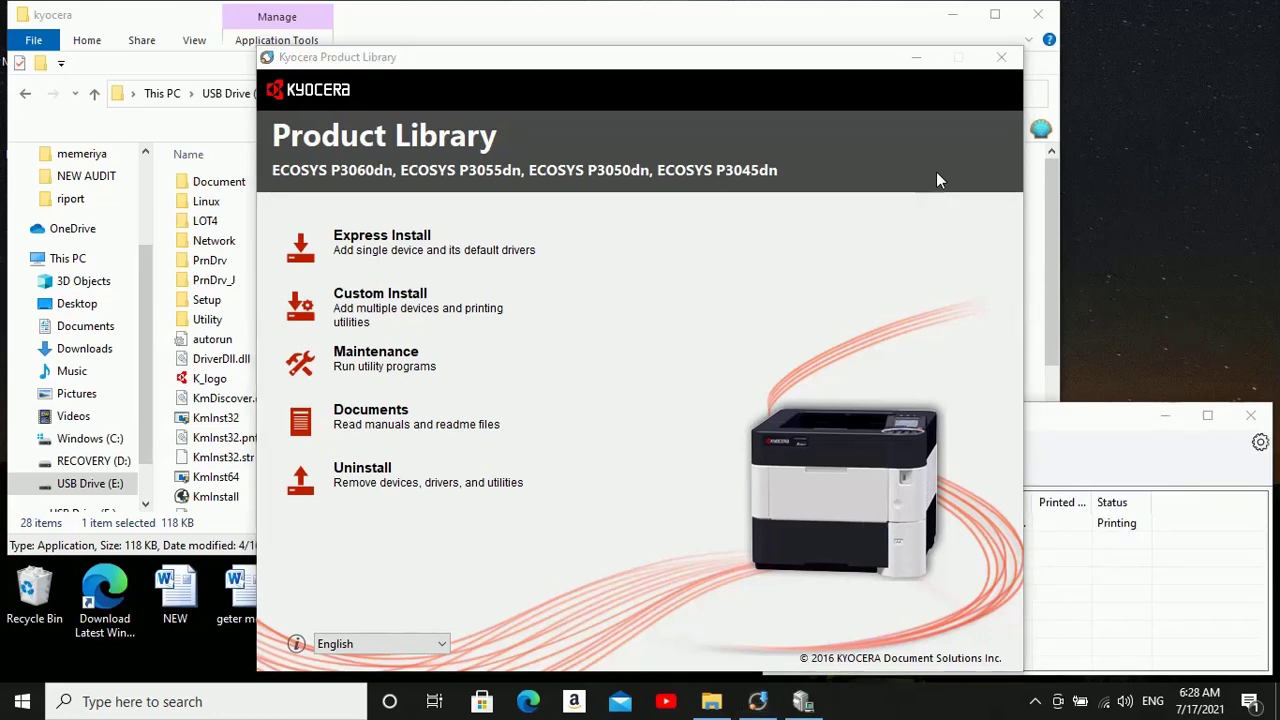
{"action": "left_click", "coordinate": [1155, 451]}
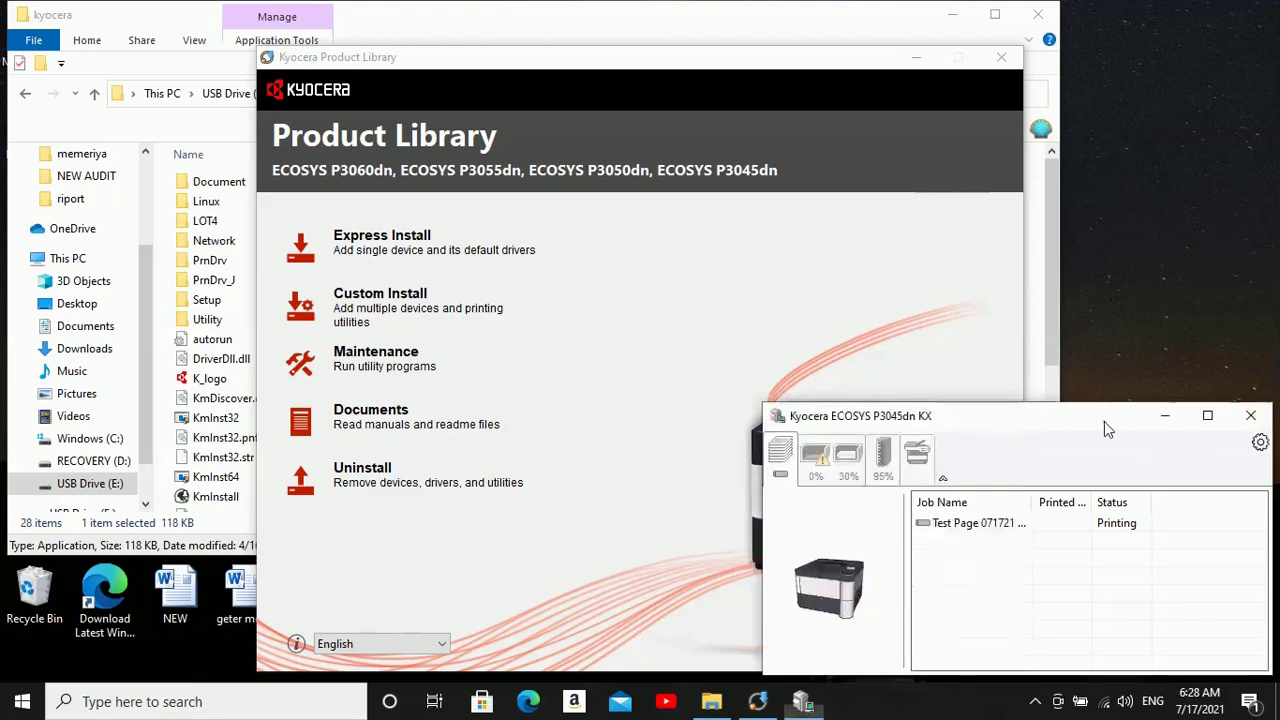
{"action": "left_click", "coordinate": [1250, 418]}
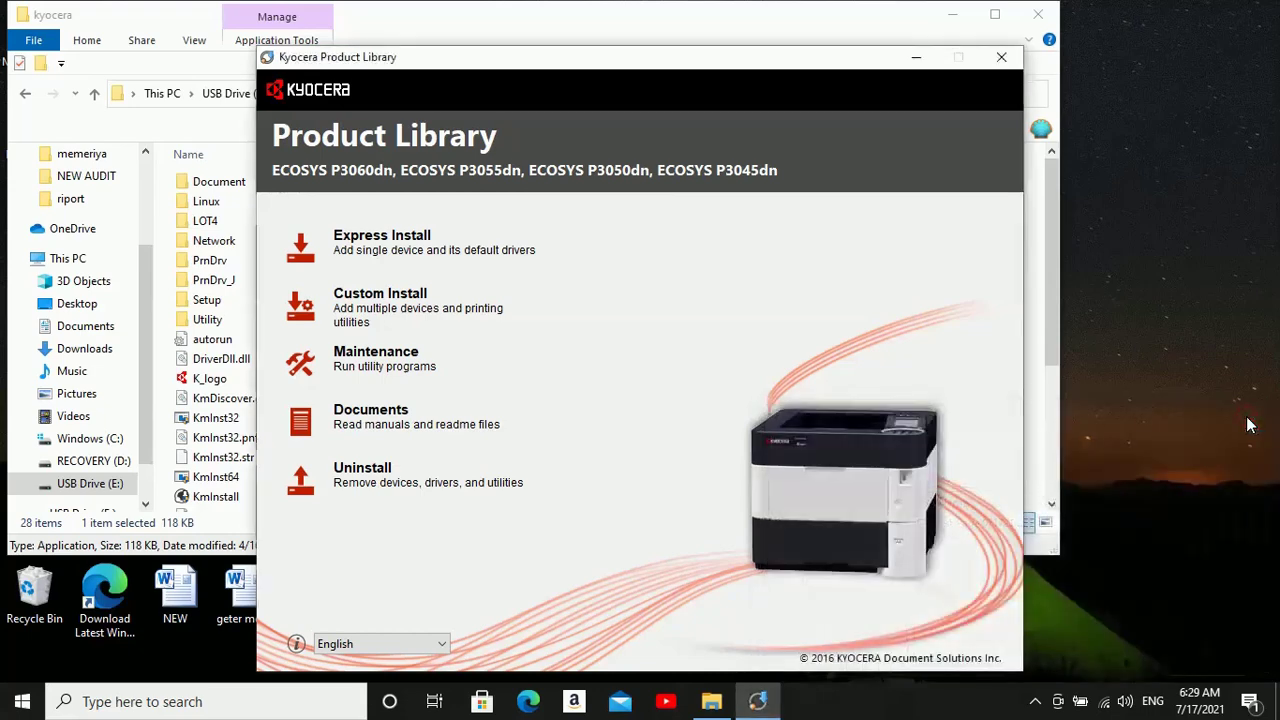
{"action": "left_click", "coordinate": [1001, 62]}
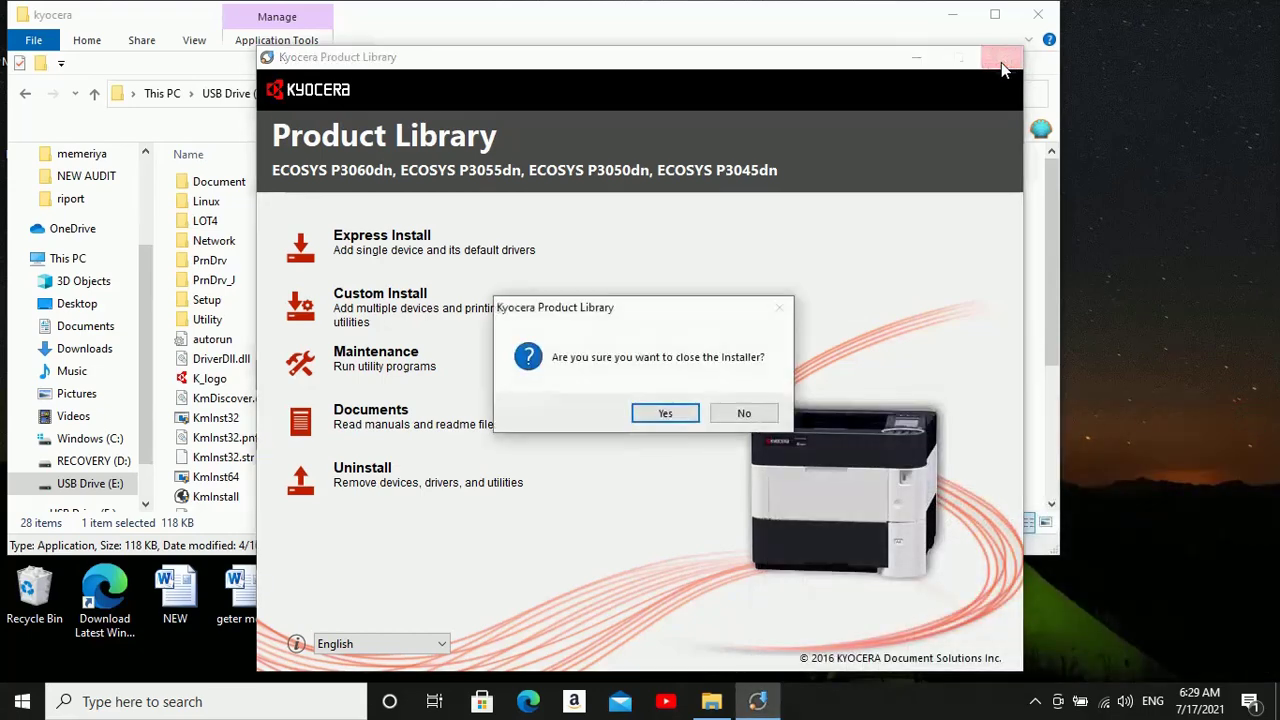
{"action": "left_click", "coordinate": [666, 414]}
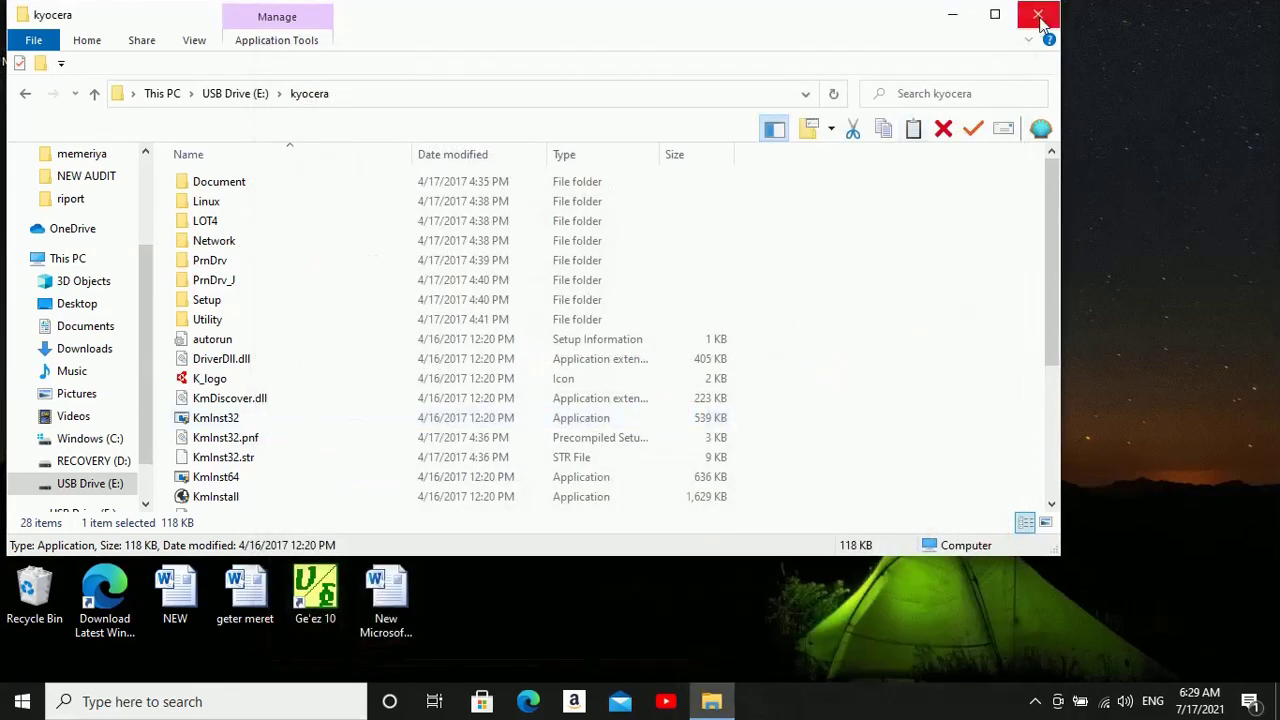
{"action": "left_click", "coordinate": [1039, 17]}
{"action": "right_click", "coordinate": [683, 131]}
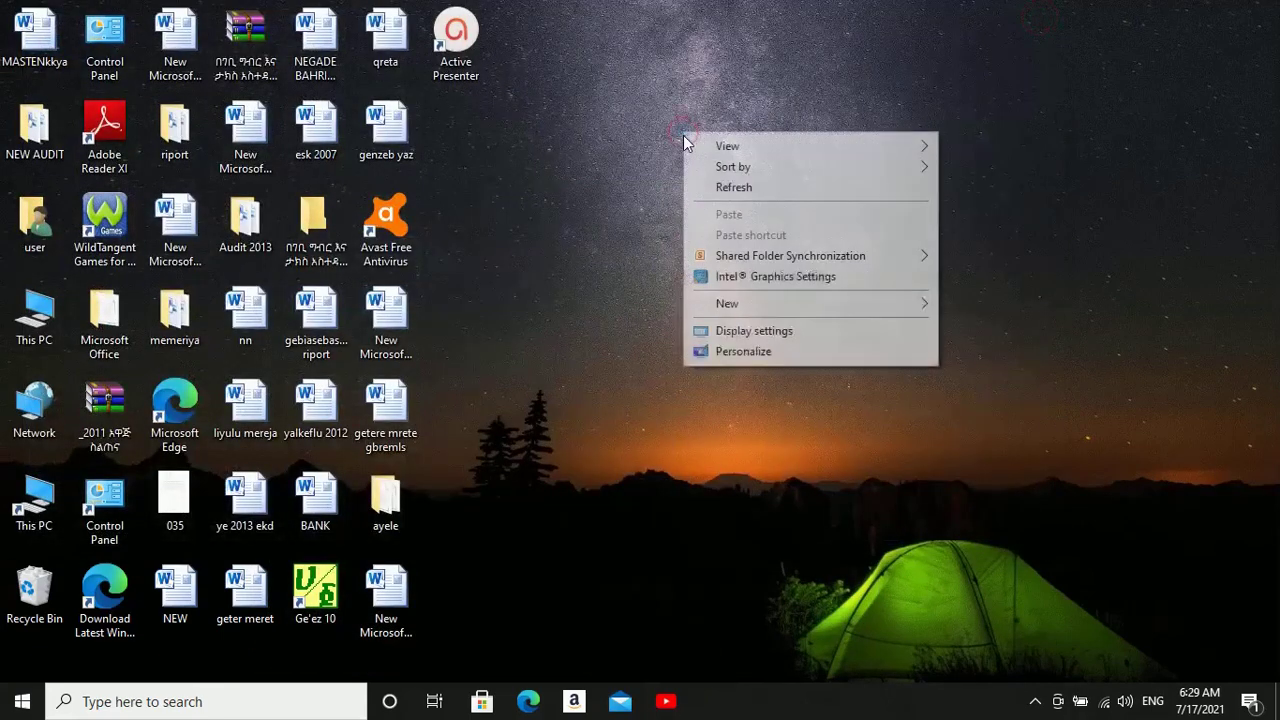
{"action": "left_click", "coordinate": [727, 194]}
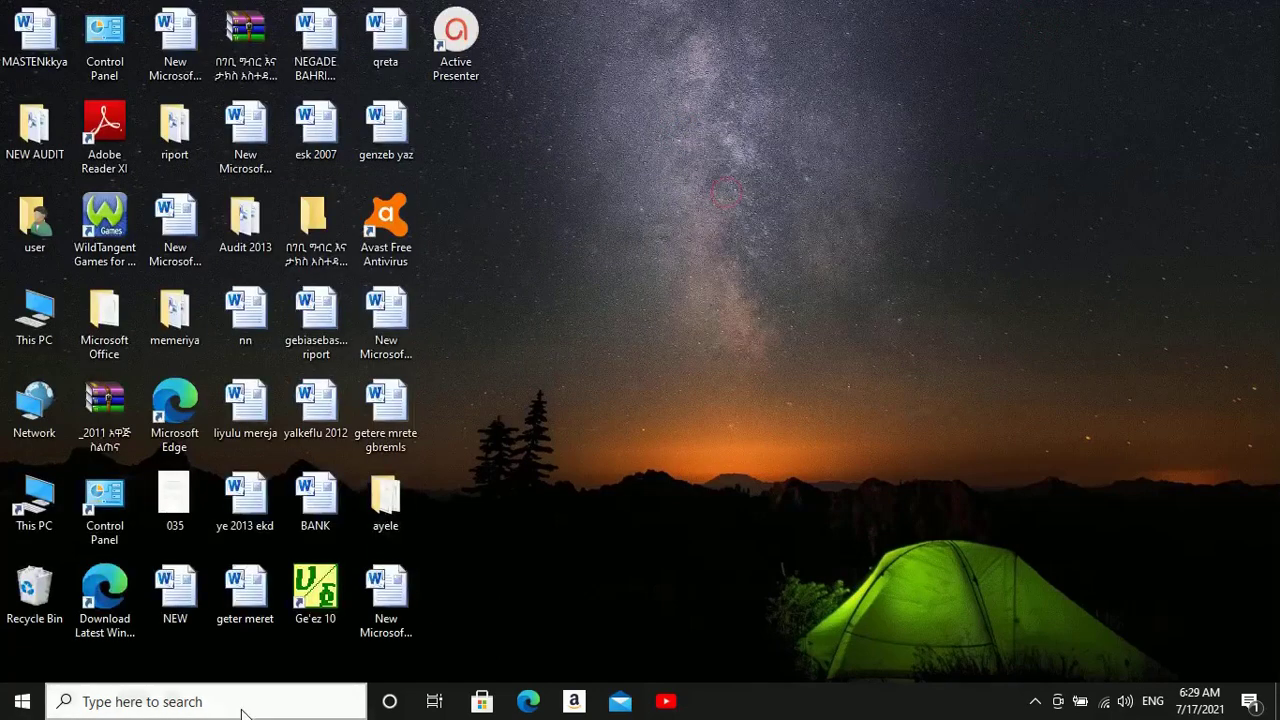
{"action": "left_click", "coordinate": [188, 705]}
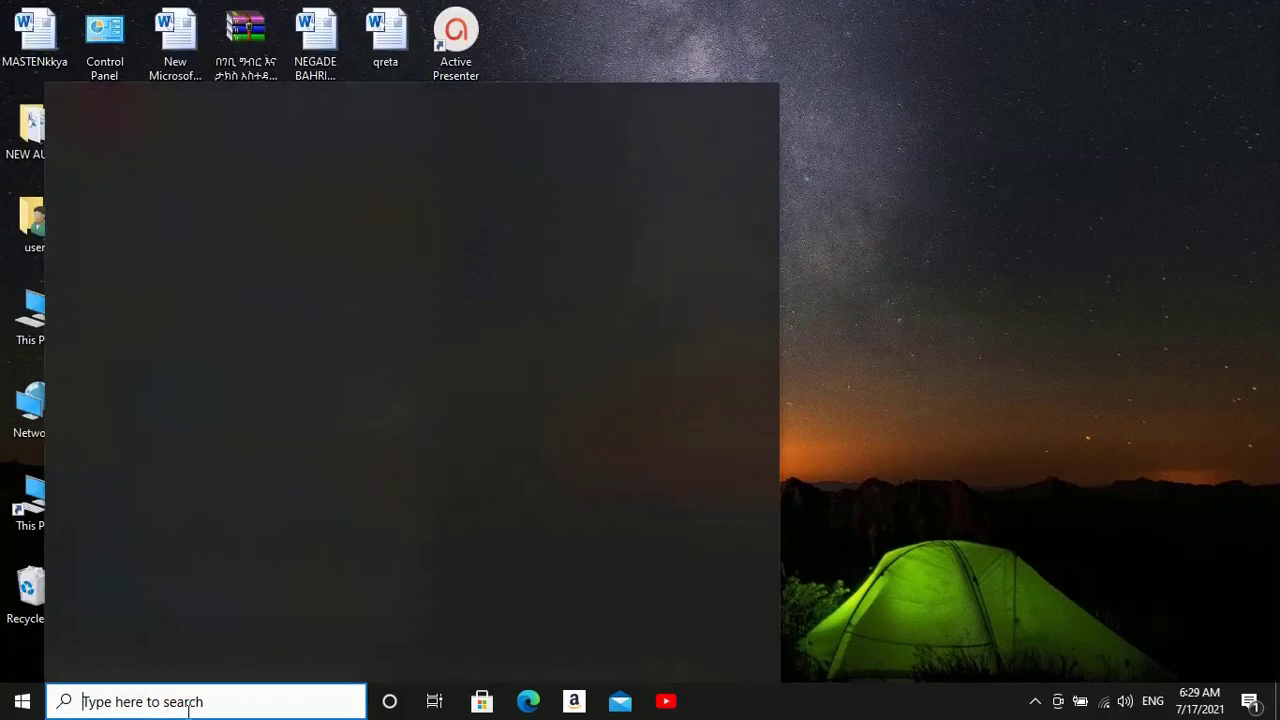
{"action": "type", "text": "div"}
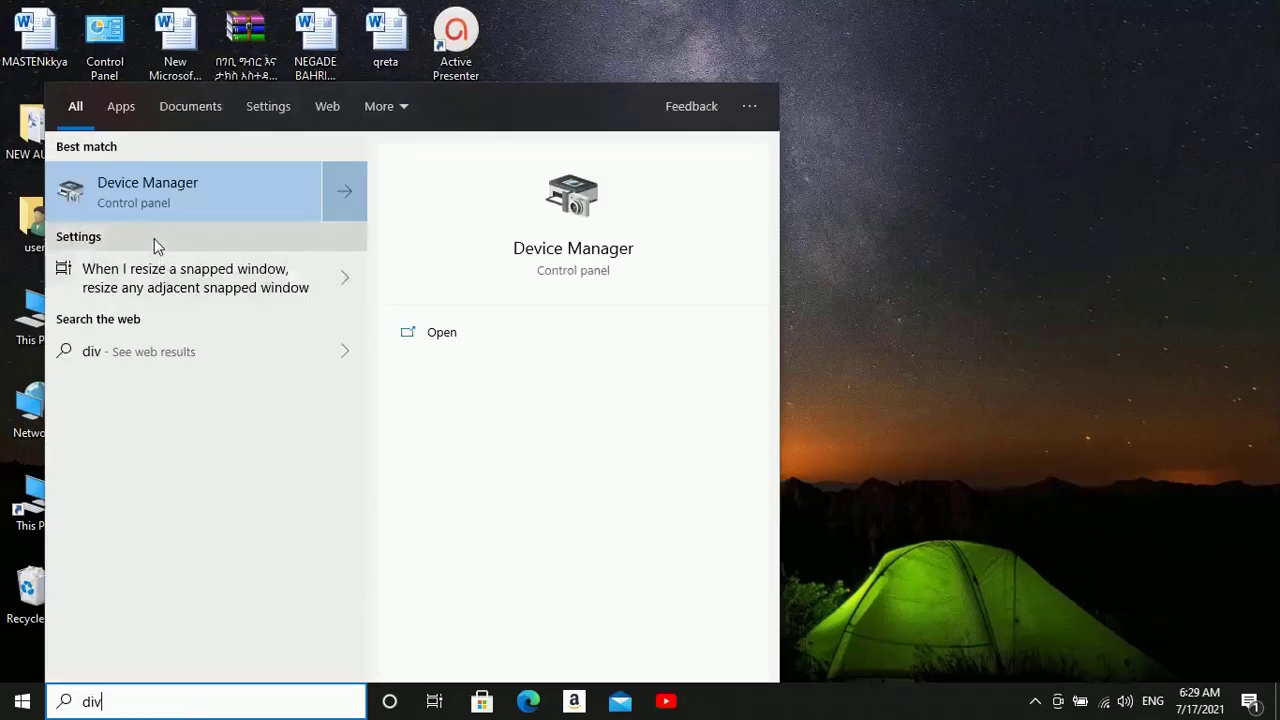
{"action": "left_click", "coordinate": [933, 309]}
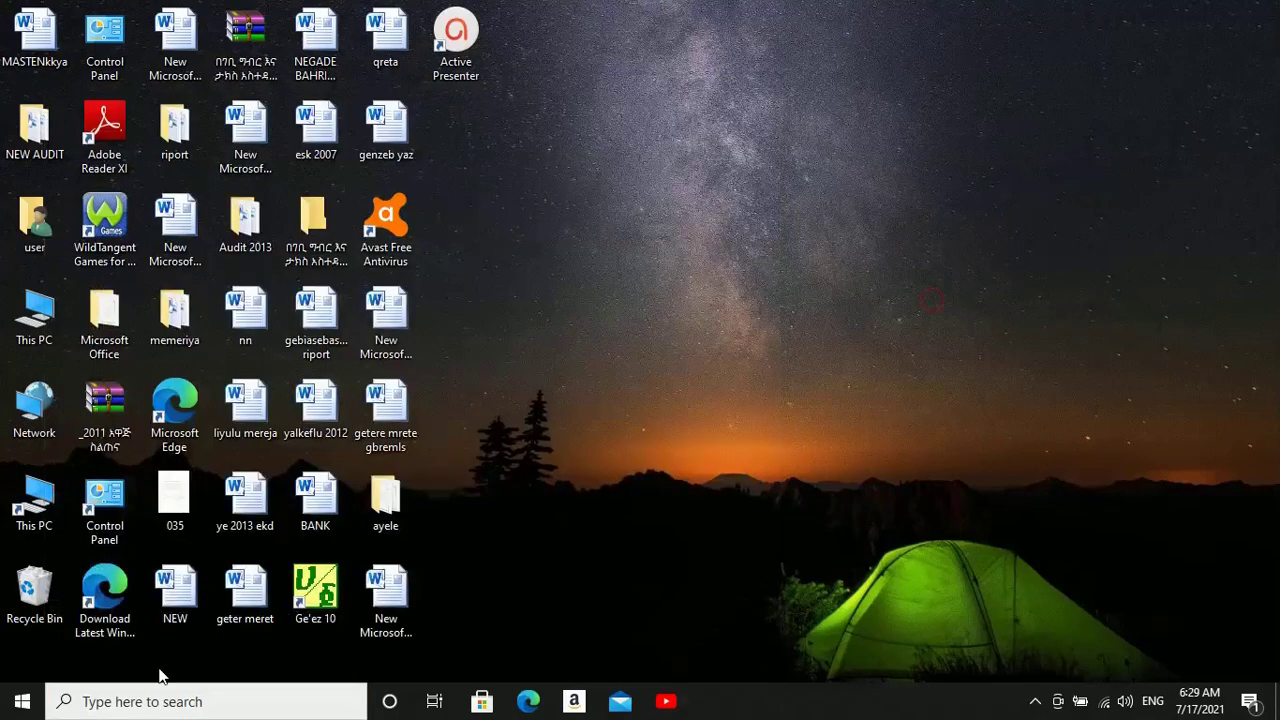
Step: Search Windows for Control Panel and open its devices and printers view
{"action": "left_click", "coordinate": [112, 701]}
{"action": "type", "text": "con"}
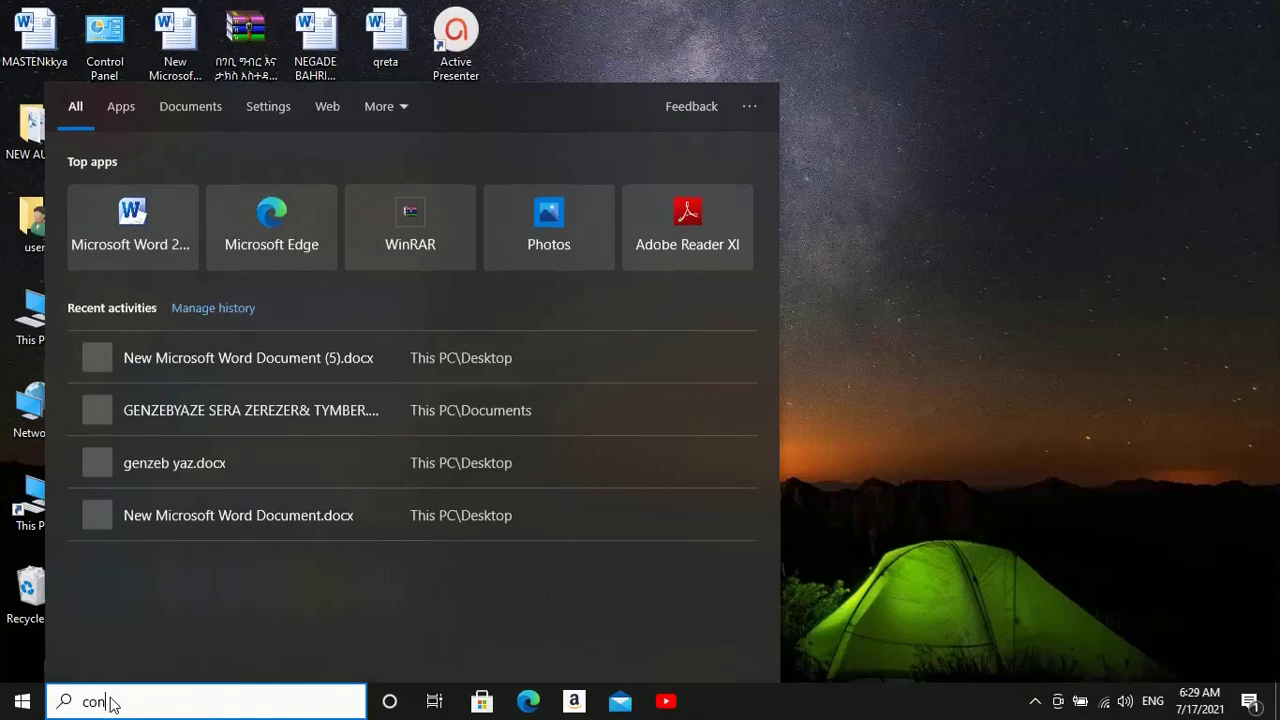
{"action": "type", "text": "tron"}
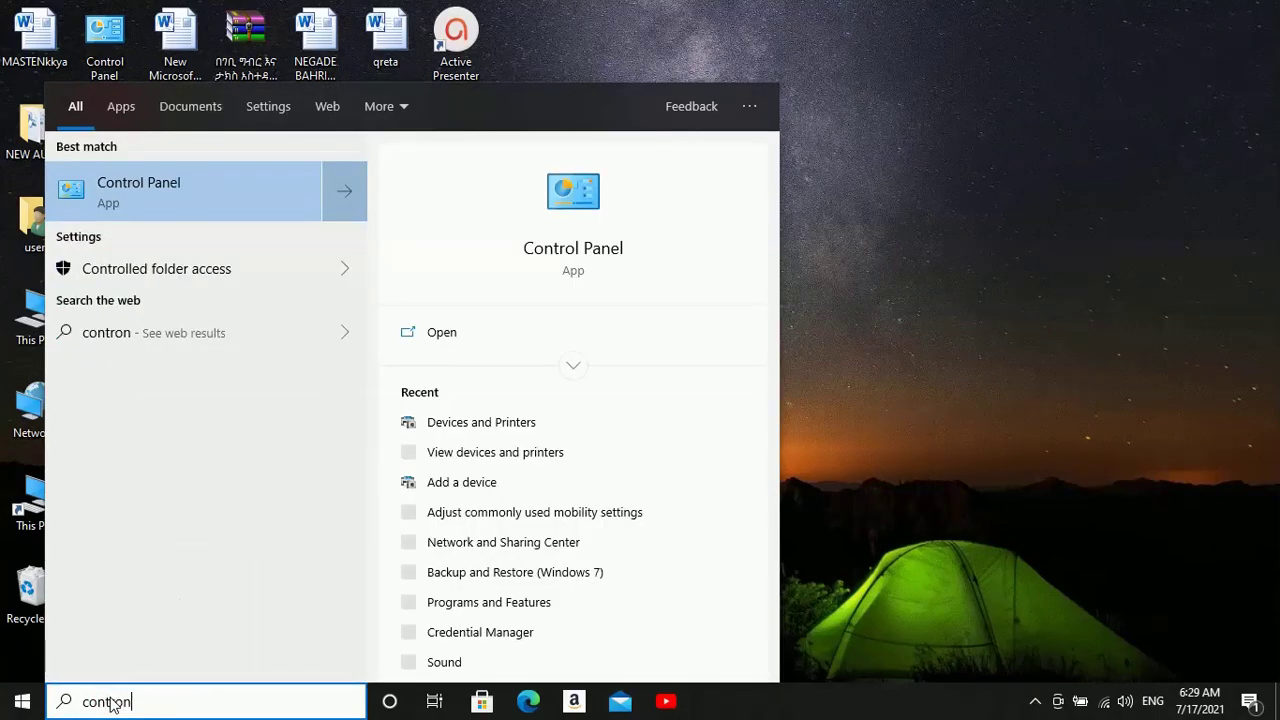
{"action": "left_click", "coordinate": [160, 190]}
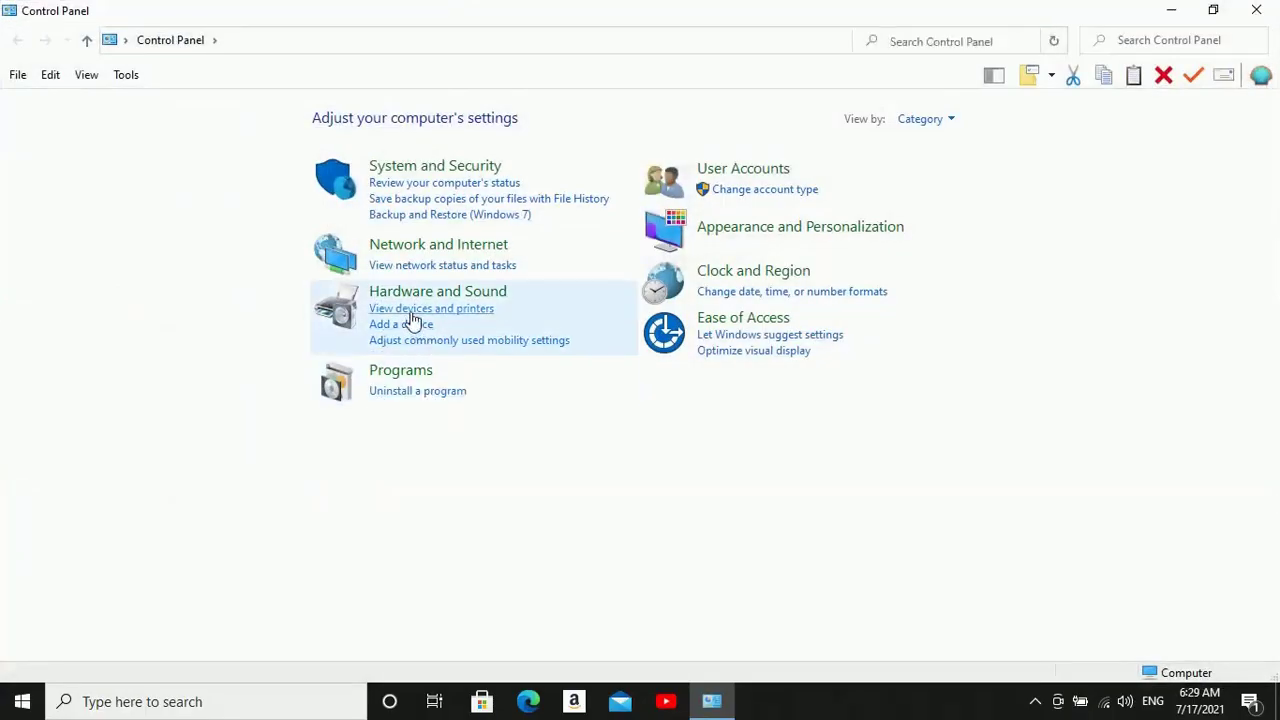
{"action": "left_click", "coordinate": [412, 312]}
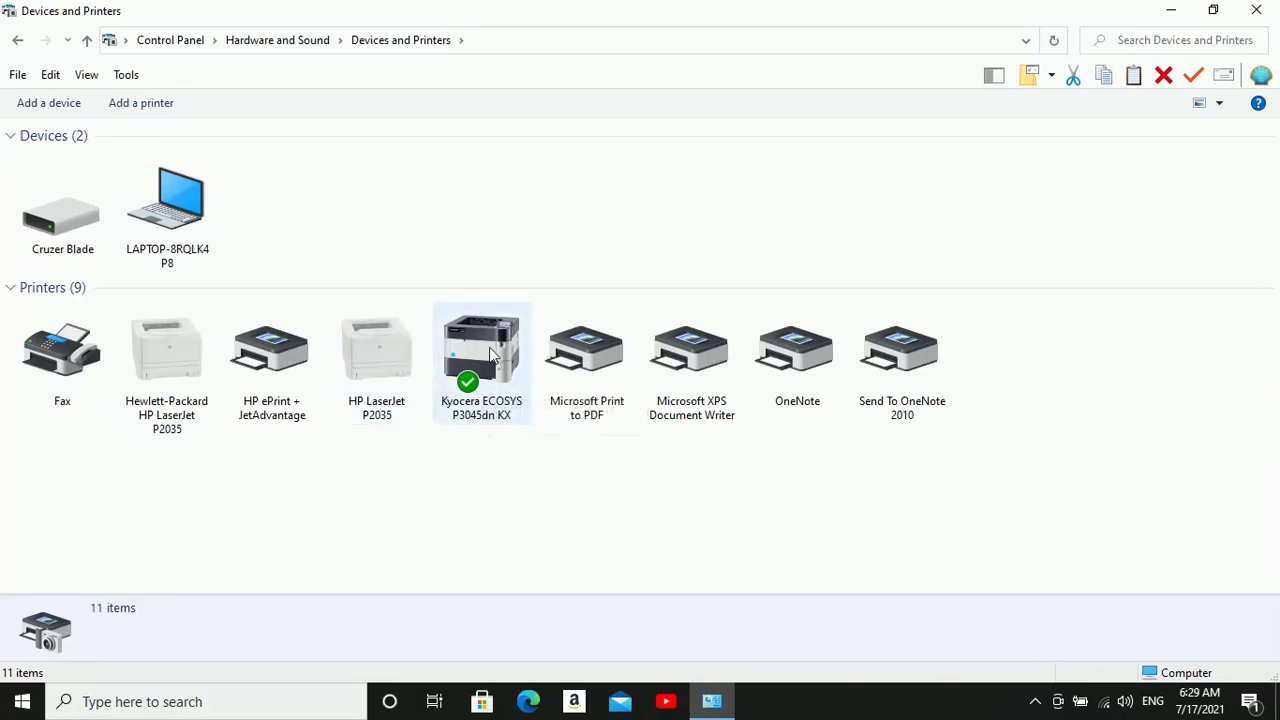
Step: Examine the printing preferences and default printer options available for the Kyocera ECOSYS P3045dn KX
{"action": "left_click", "coordinate": [490, 356]}
{"action": "right_click", "coordinate": [490, 354]}
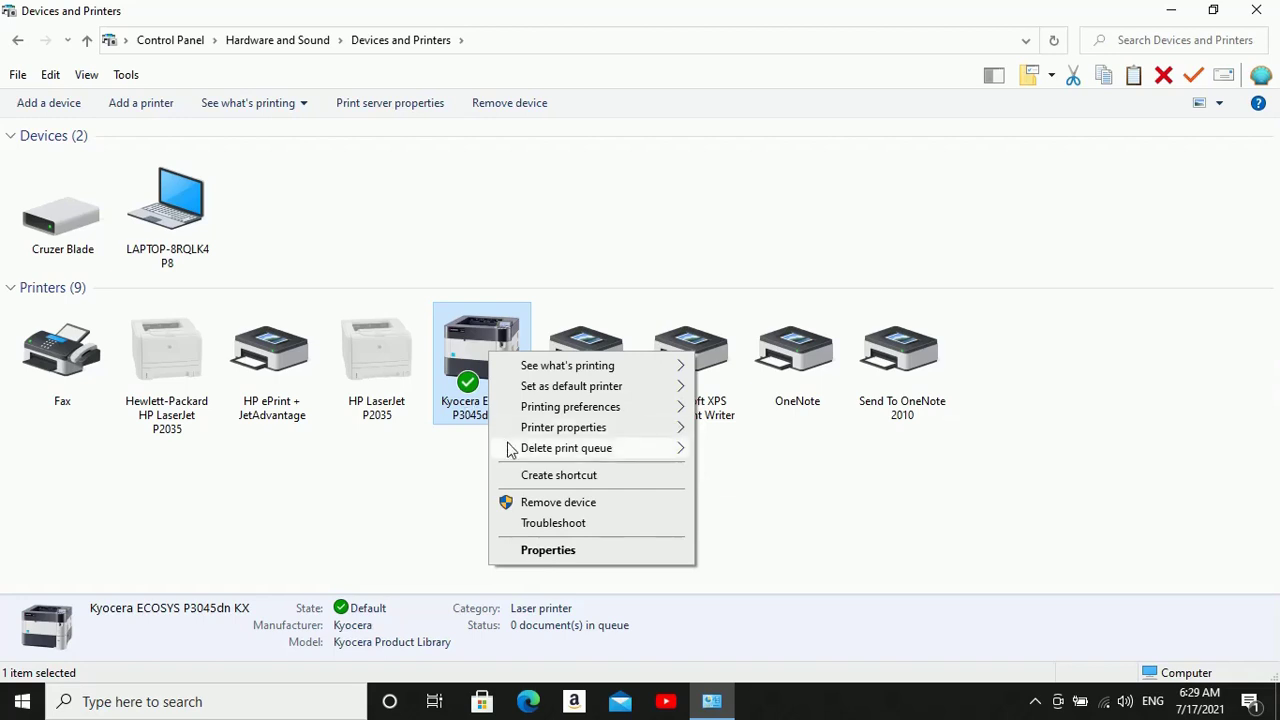
{"action": "mouse_move", "coordinate": [523, 432]}
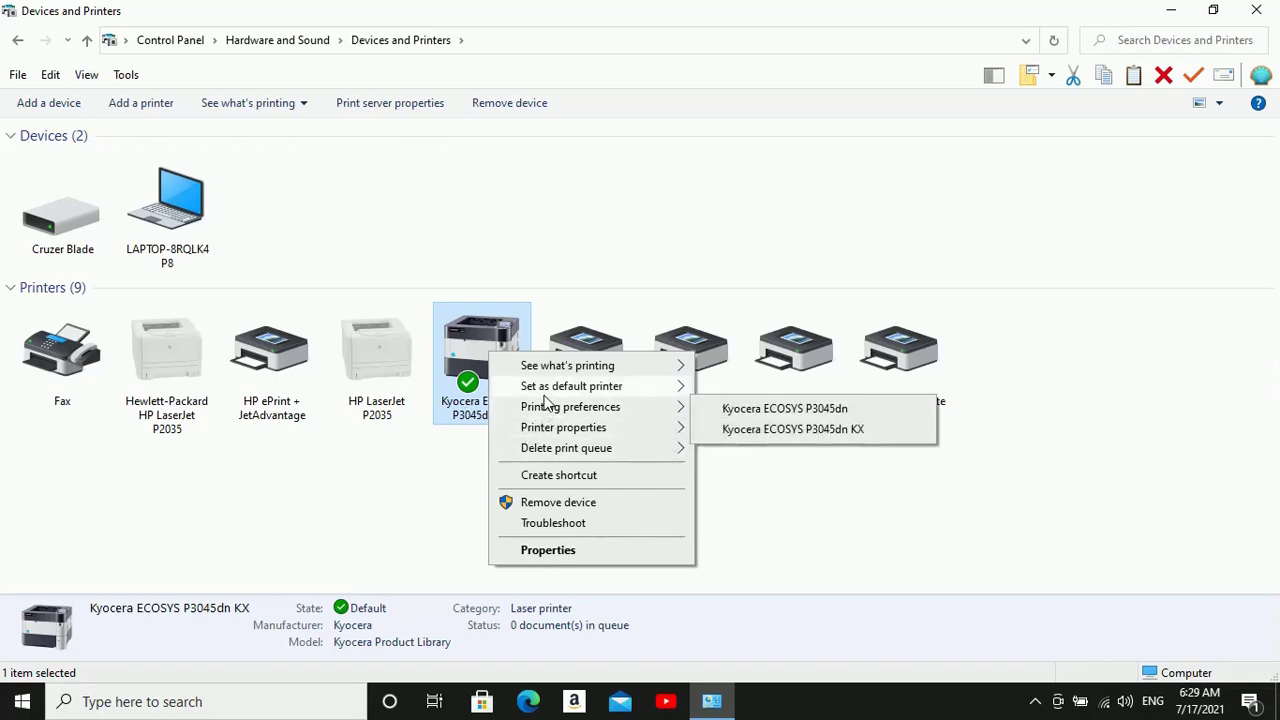
{"action": "mouse_move", "coordinate": [531, 388]}
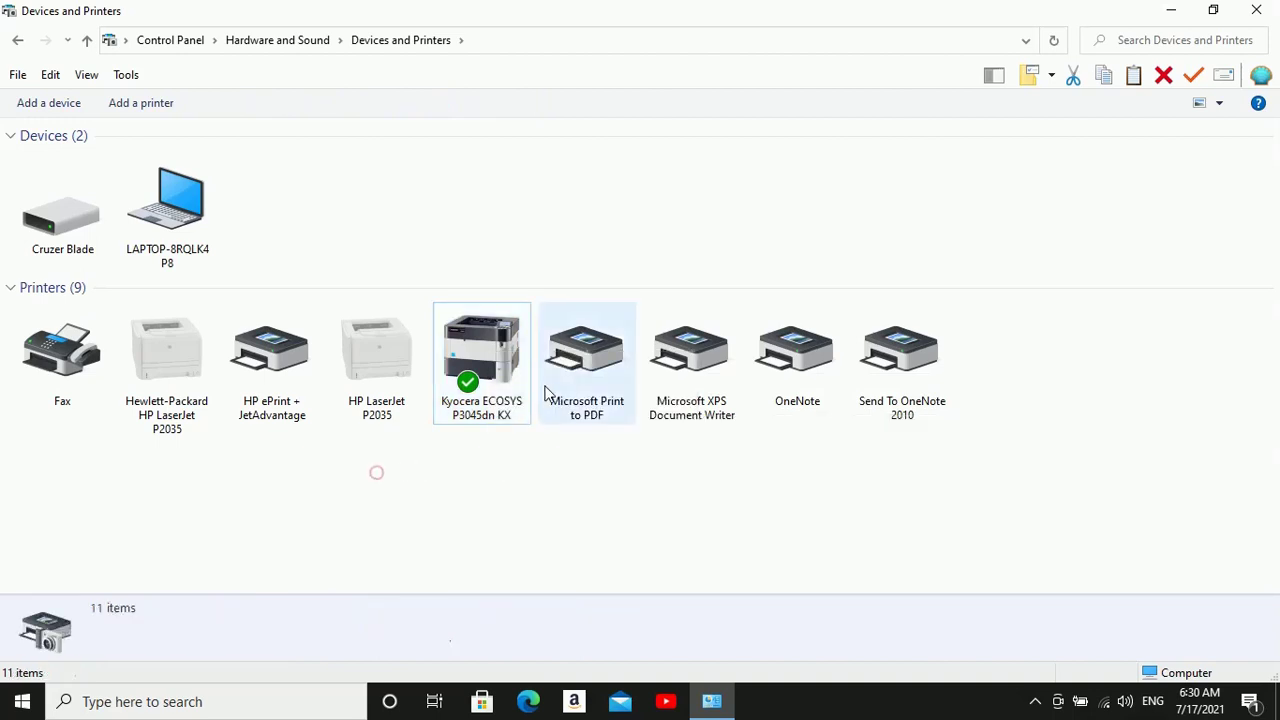
Step: Open the printer properties of the Kyocera ECOSYS P3045dn KX and review its sharing options and security permissions
{"action": "left_click", "coordinate": [497, 386]}
{"action": "right_click", "coordinate": [490, 385]}
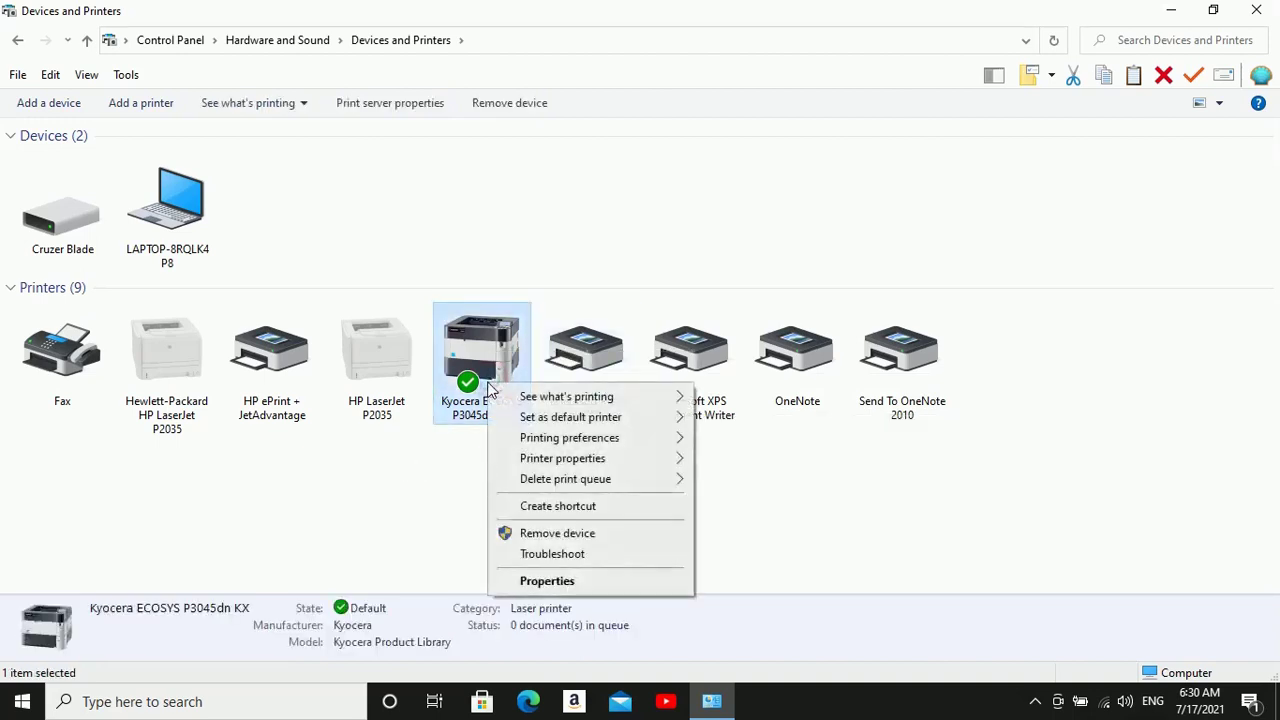
{"action": "mouse_move", "coordinate": [557, 462]}
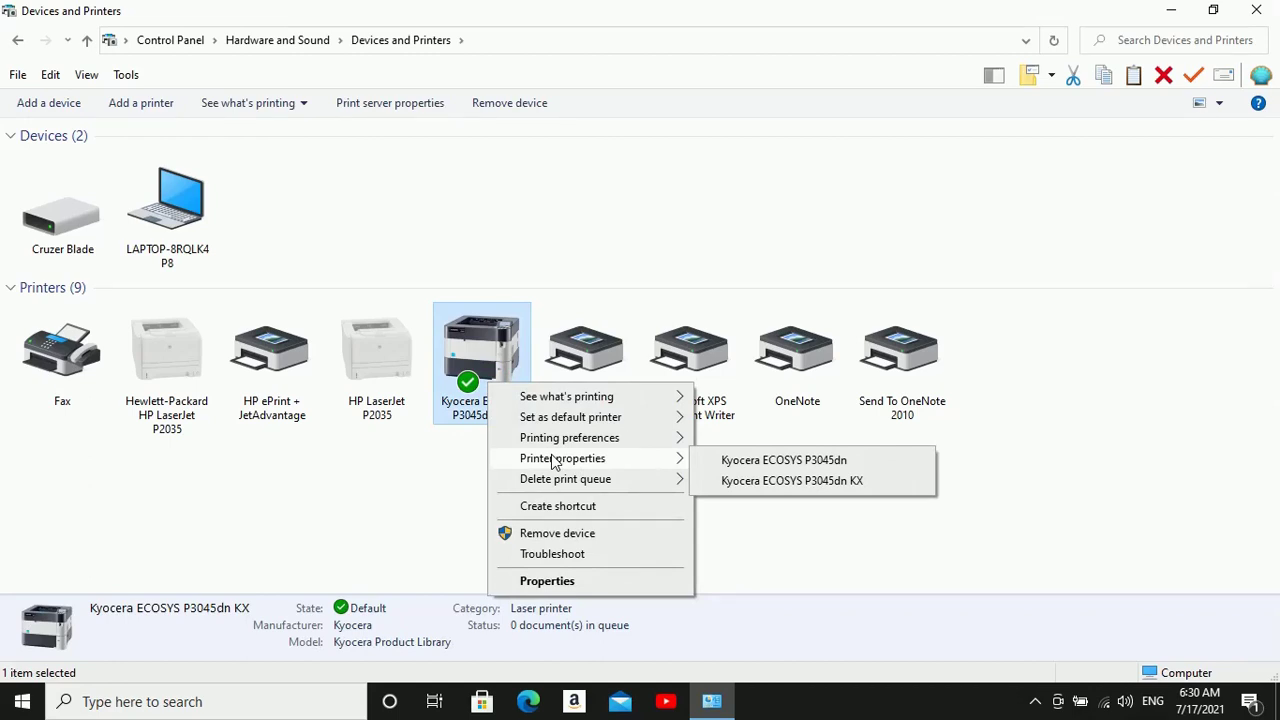
{"action": "left_click", "coordinate": [737, 482]}
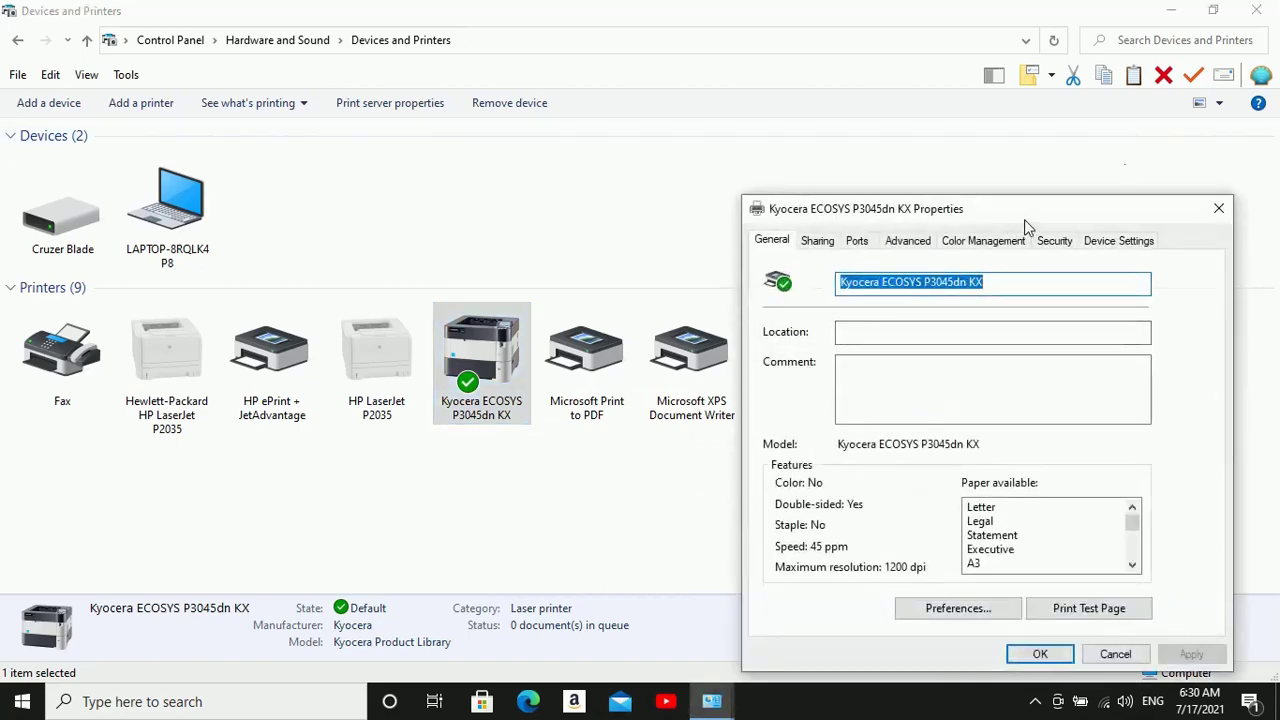
{"action": "left_click_drag", "start_coordinate": [1027, 210], "coordinate": [594, 130]}
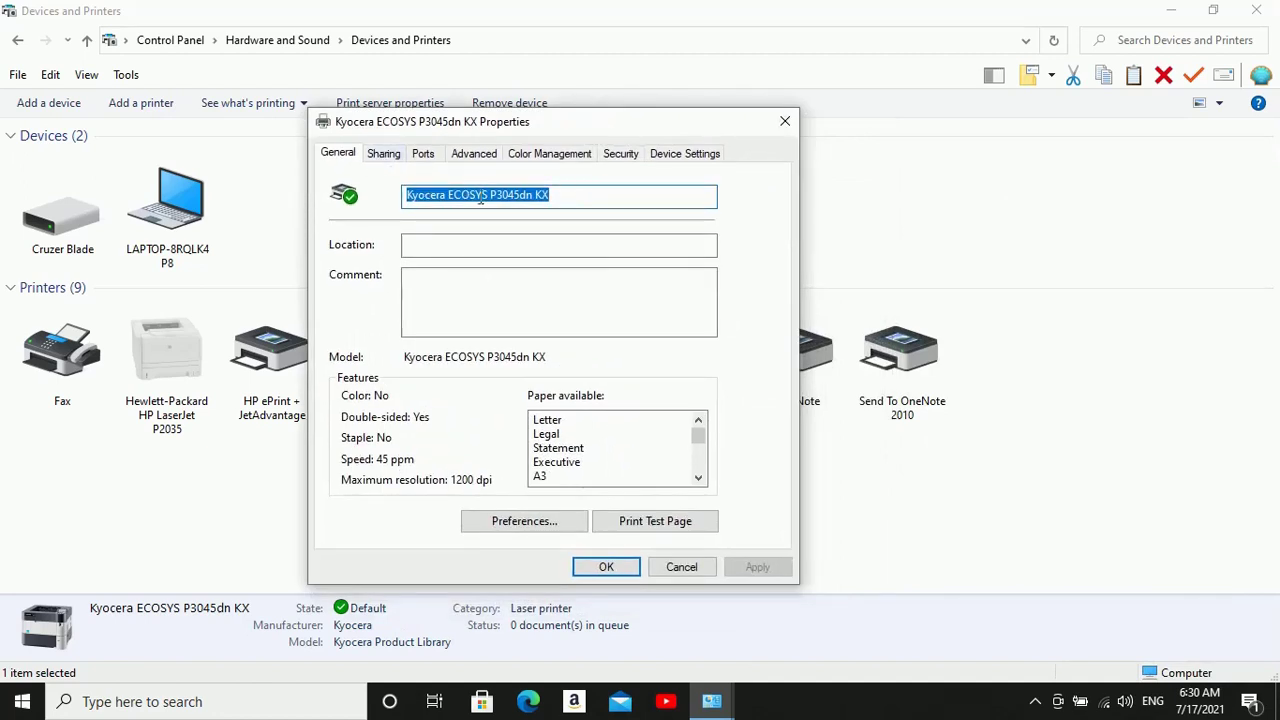
{"action": "left_click", "coordinate": [382, 156]}
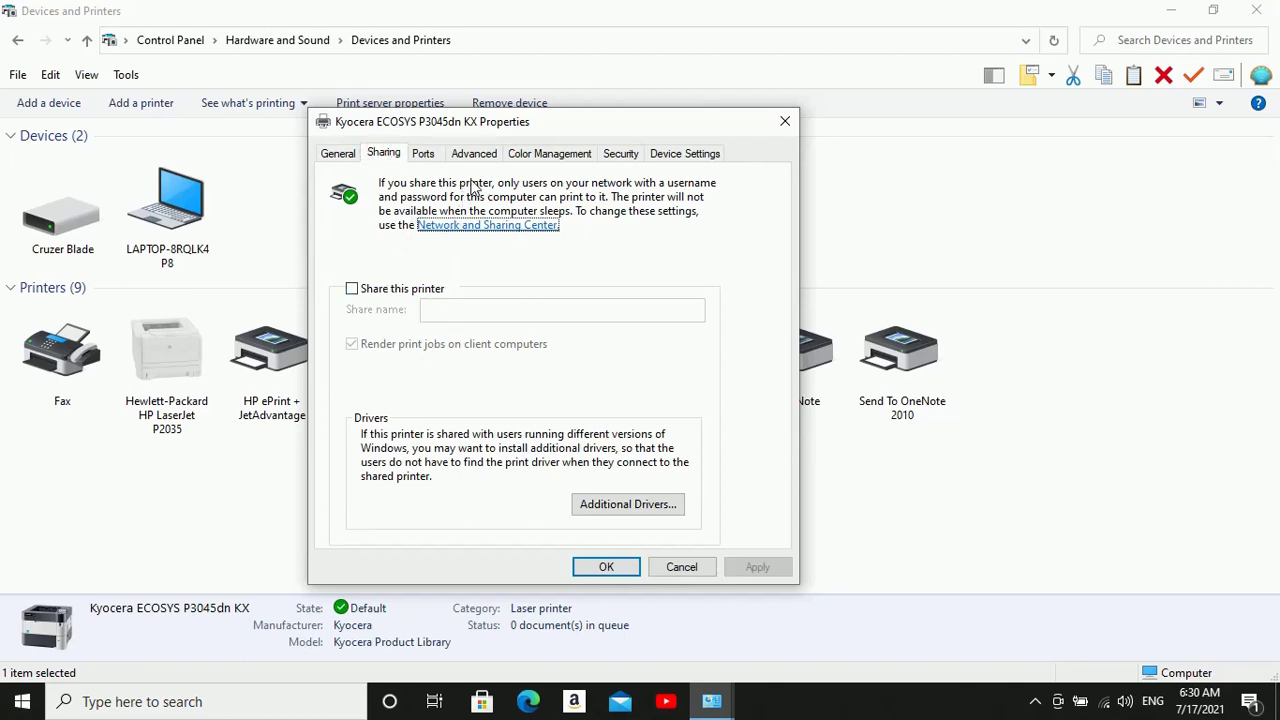
{"action": "left_click", "coordinate": [621, 156]}
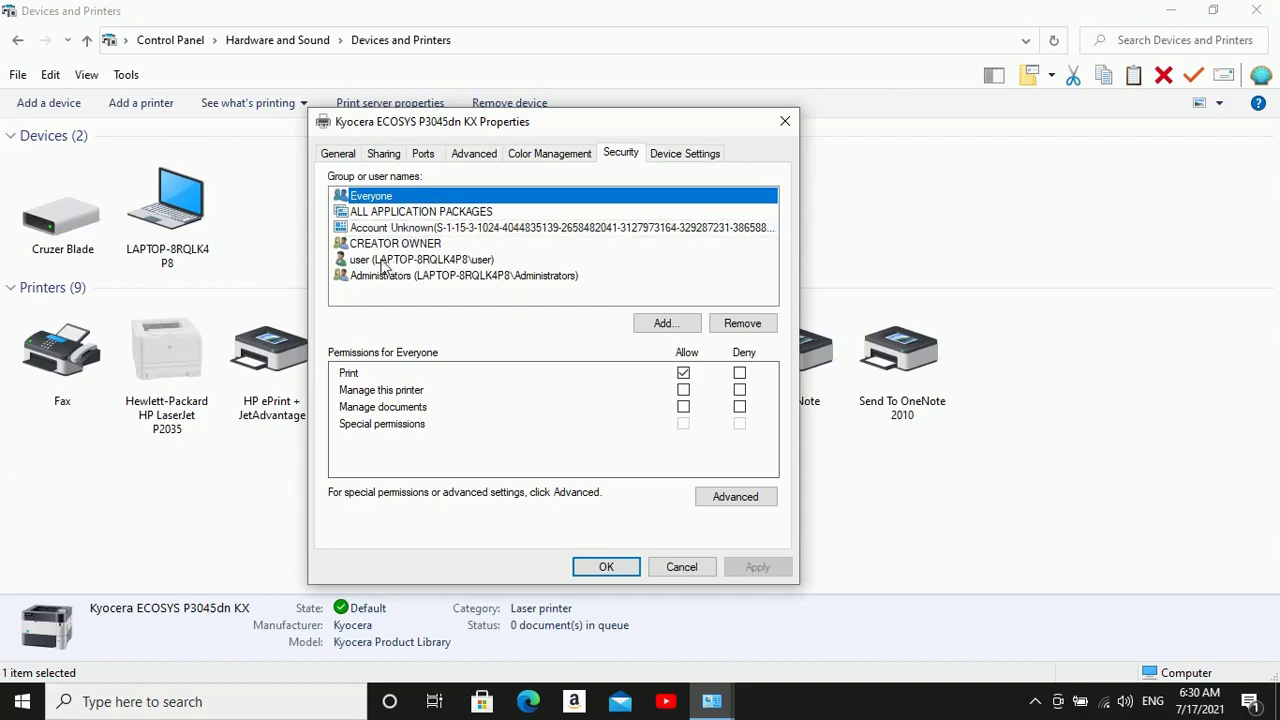
Step: Clear the Print and Manage this printer permissions for the user account and allow both again
{"action": "left_click", "coordinate": [385, 262]}
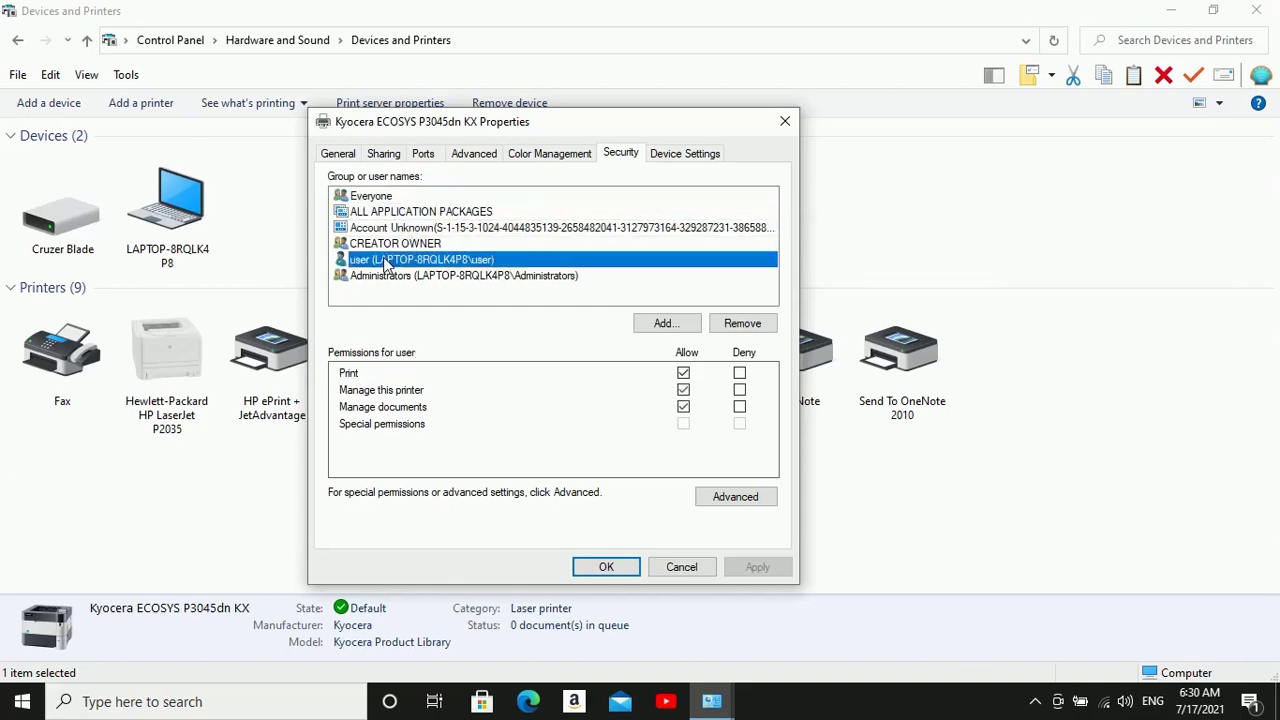
{"action": "left_click", "coordinate": [685, 389]}
{"action": "left_click", "coordinate": [683, 374]}
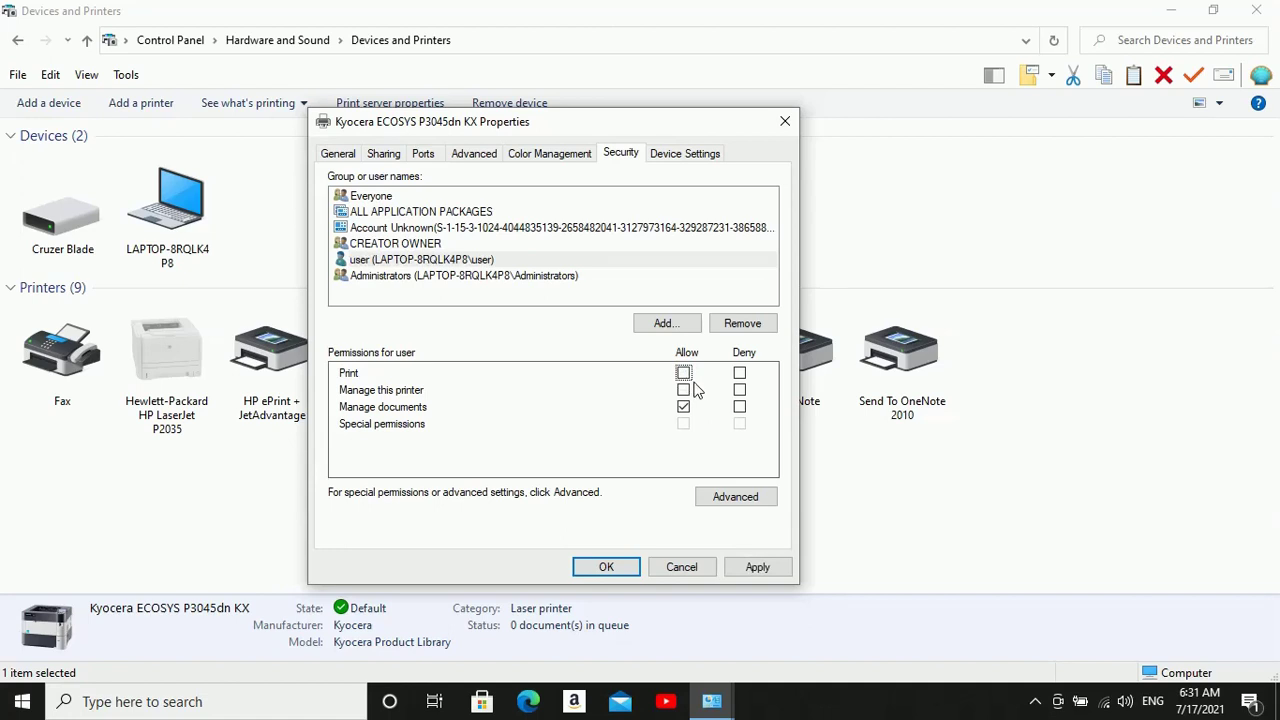
{"action": "left_click", "coordinate": [683, 373]}
{"action": "left_click", "coordinate": [684, 390]}
Step: Add the Everyone group to the printer's security list, looking it up with the name "every"
{"action": "left_click", "coordinate": [660, 328]}
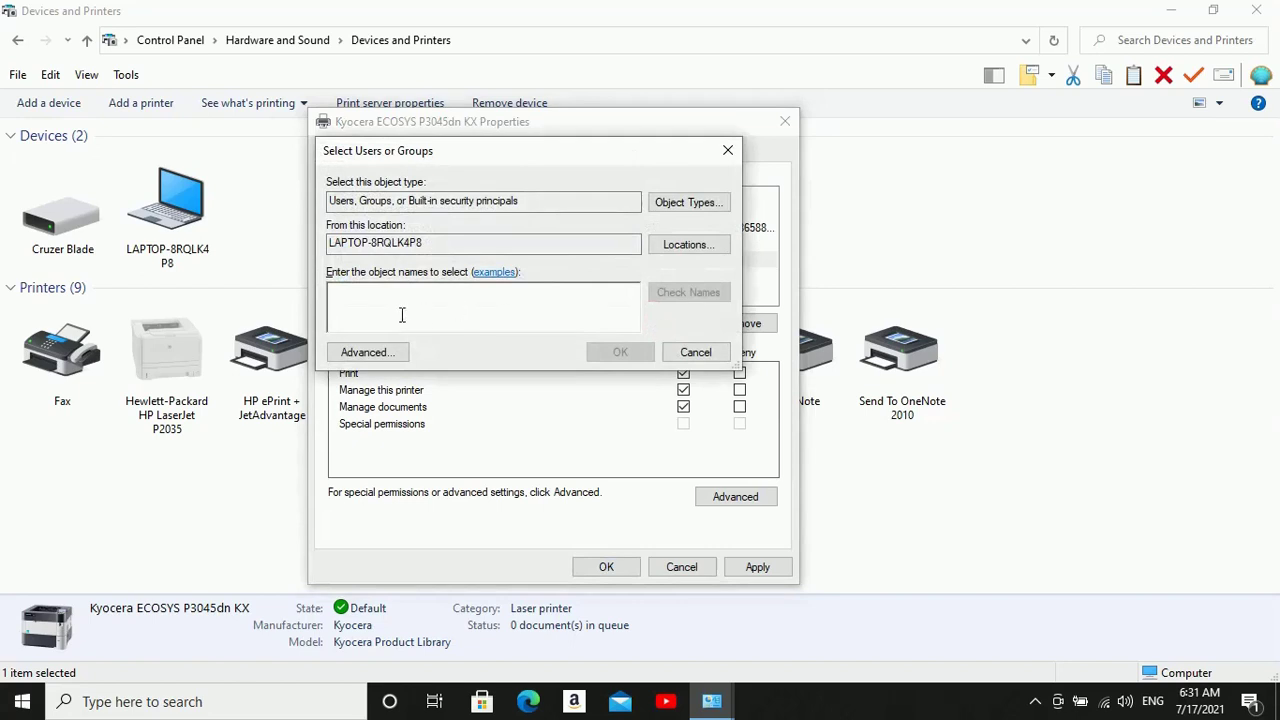
{"action": "type", "text": "e"}
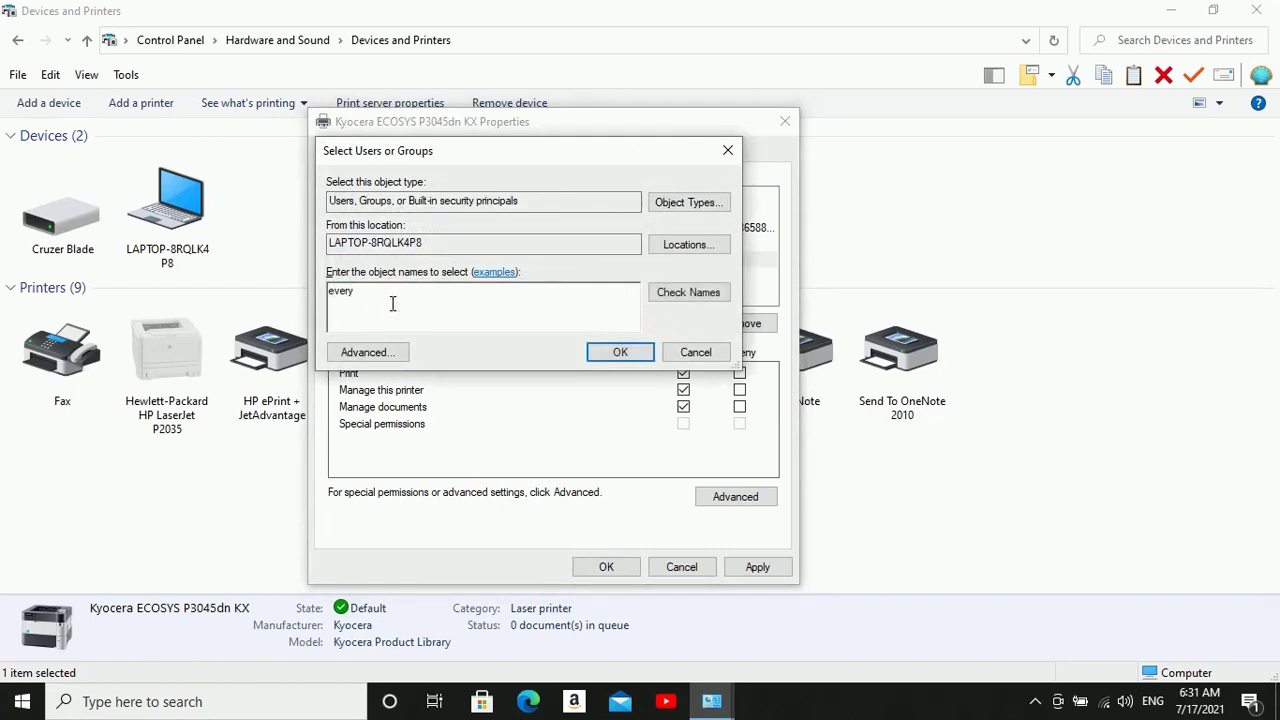
{"action": "type", "text": "very"}
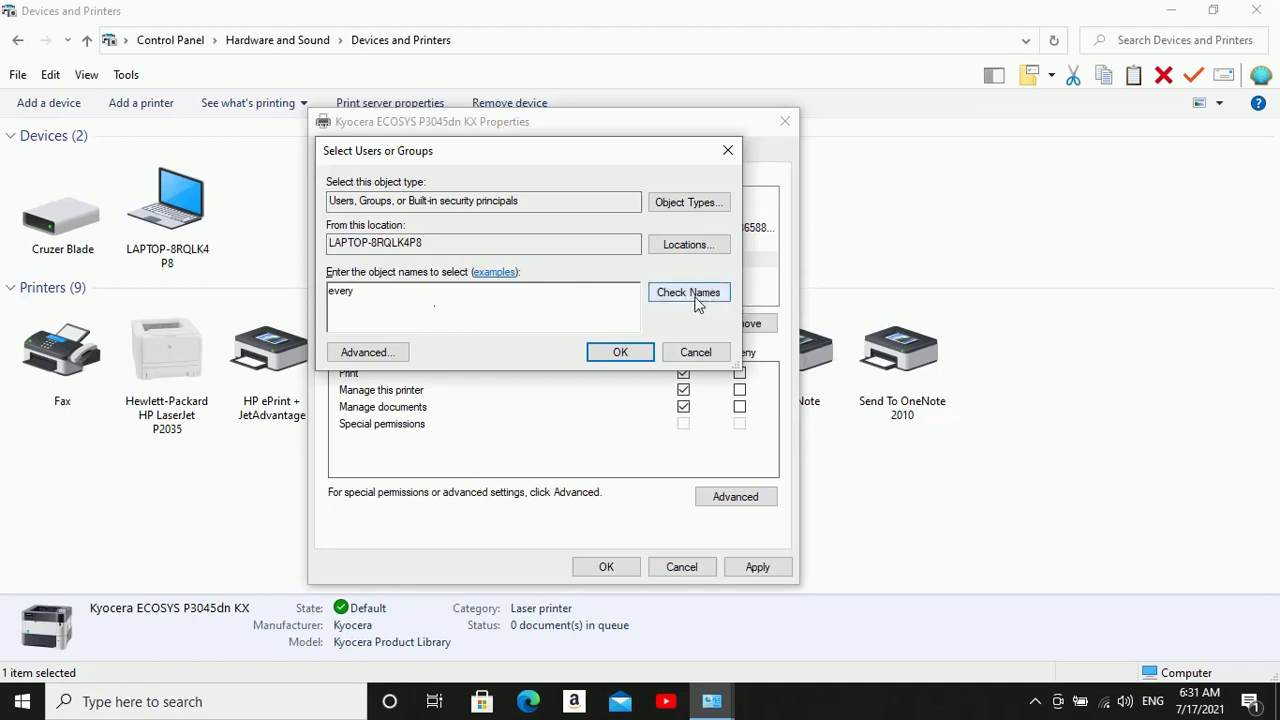
{"action": "left_click", "coordinate": [698, 299]}
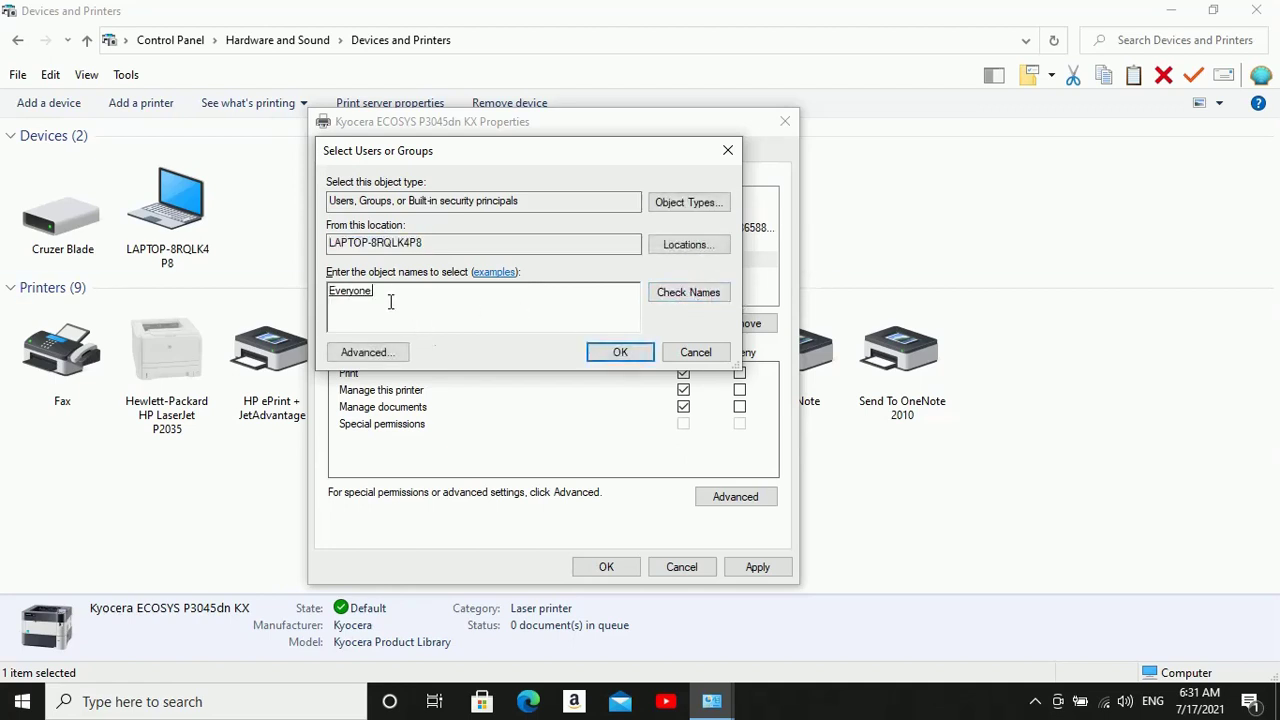
{"action": "left_click", "coordinate": [618, 356]}
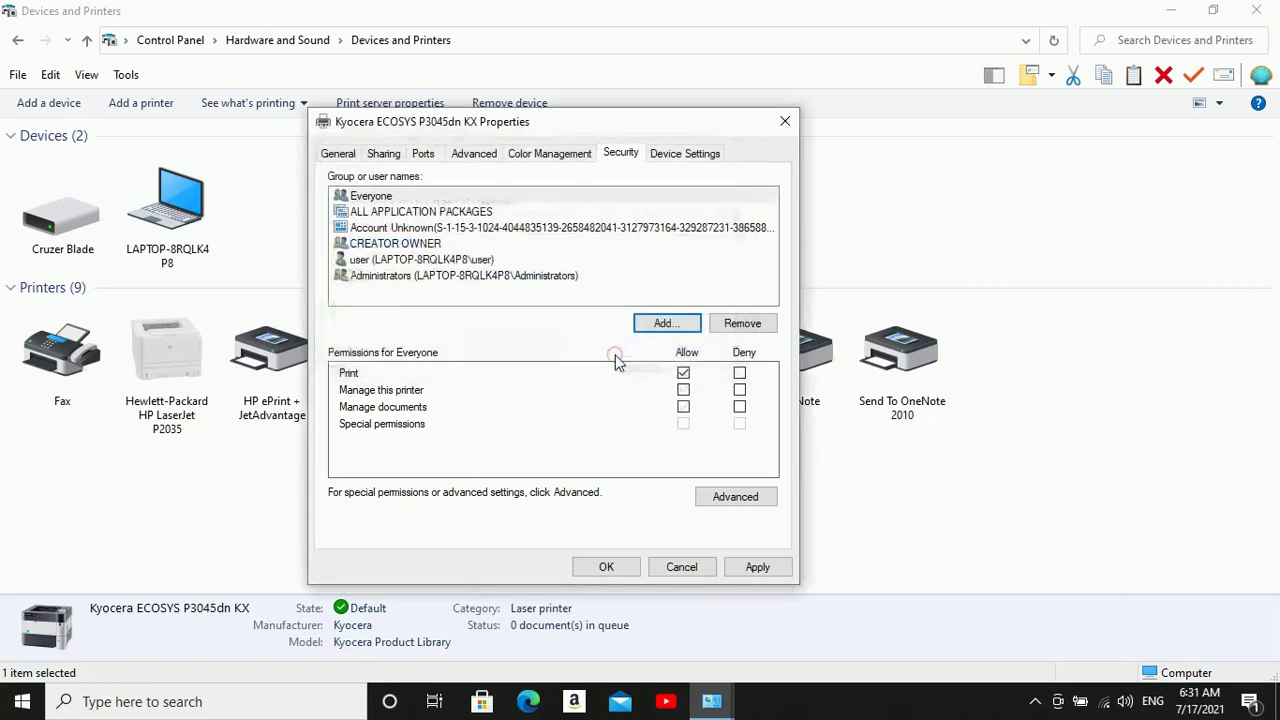
Step: Allow Everyone to manage this printer and manage documents, apply the permissions and close the properties
{"action": "left_click", "coordinate": [684, 393]}
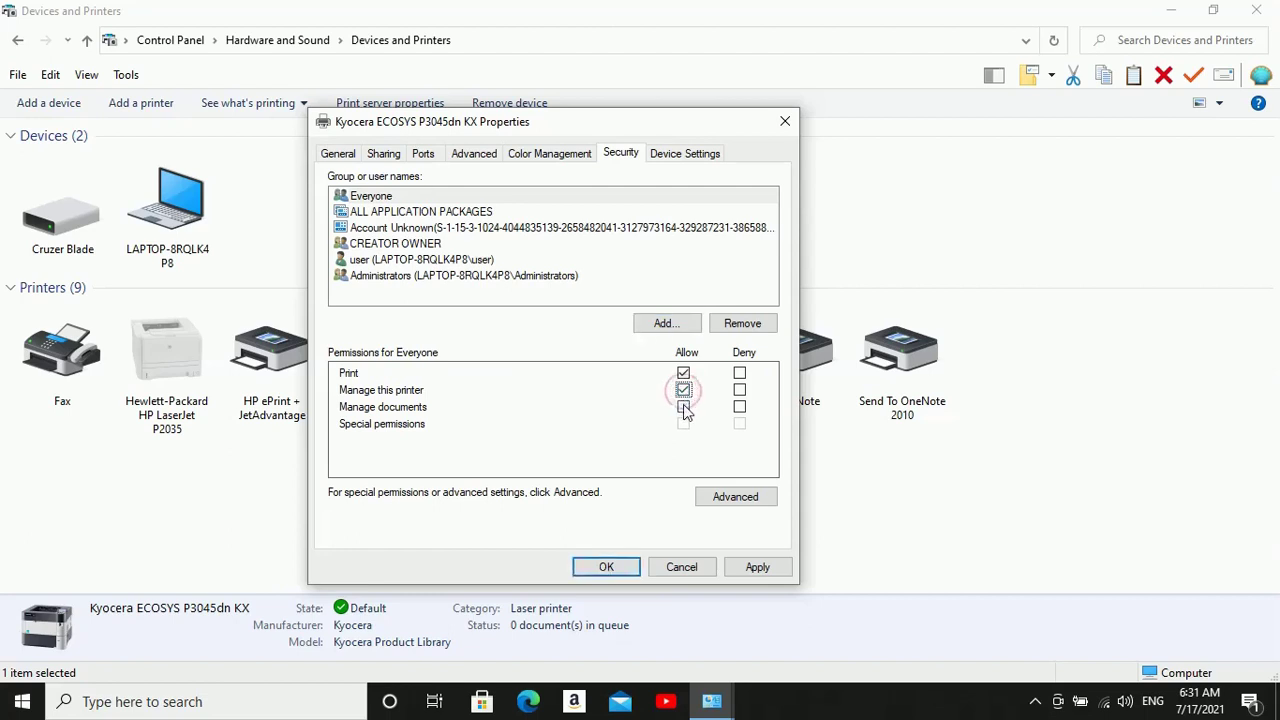
{"action": "left_click", "coordinate": [683, 407]}
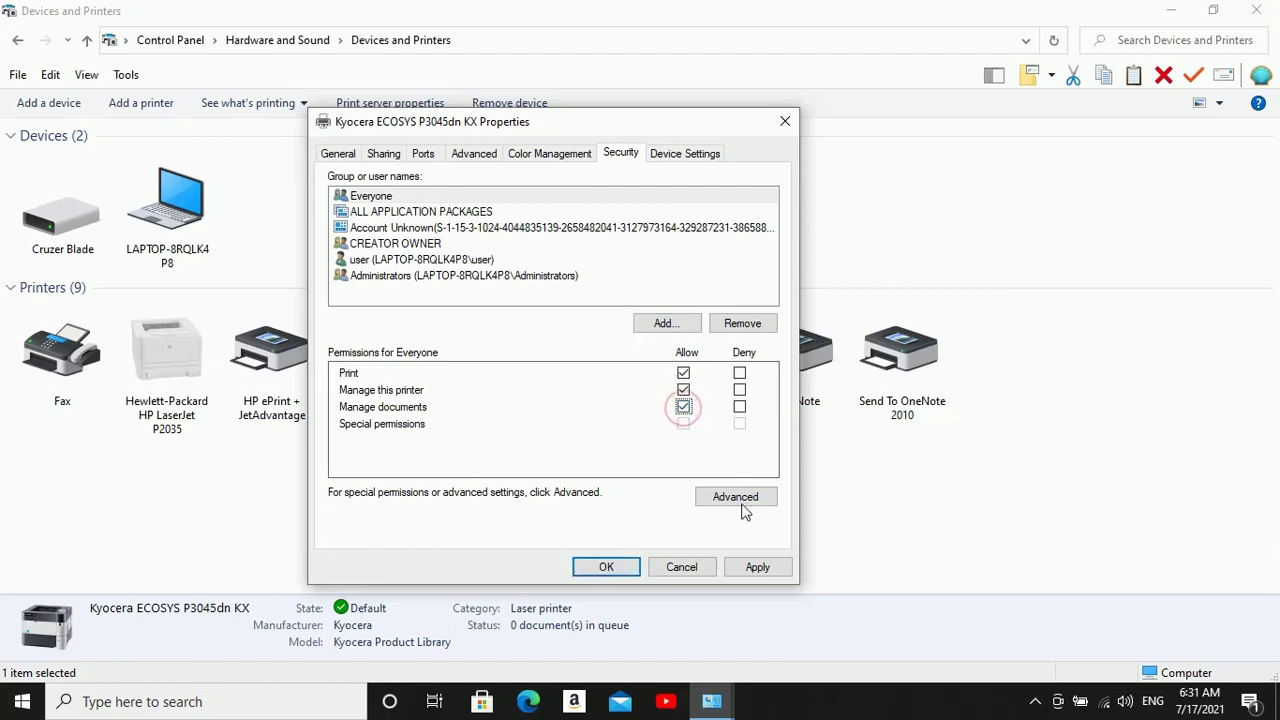
{"action": "left_click", "coordinate": [757, 567]}
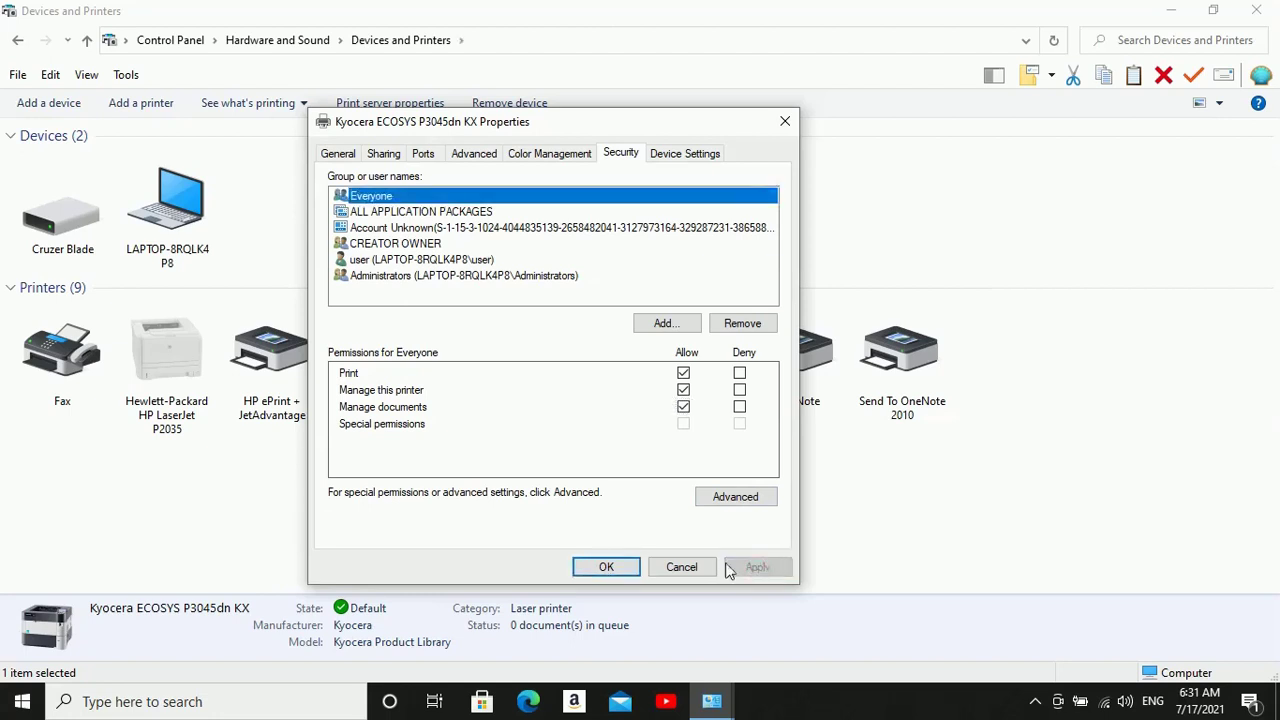
{"action": "left_click", "coordinate": [622, 566]}
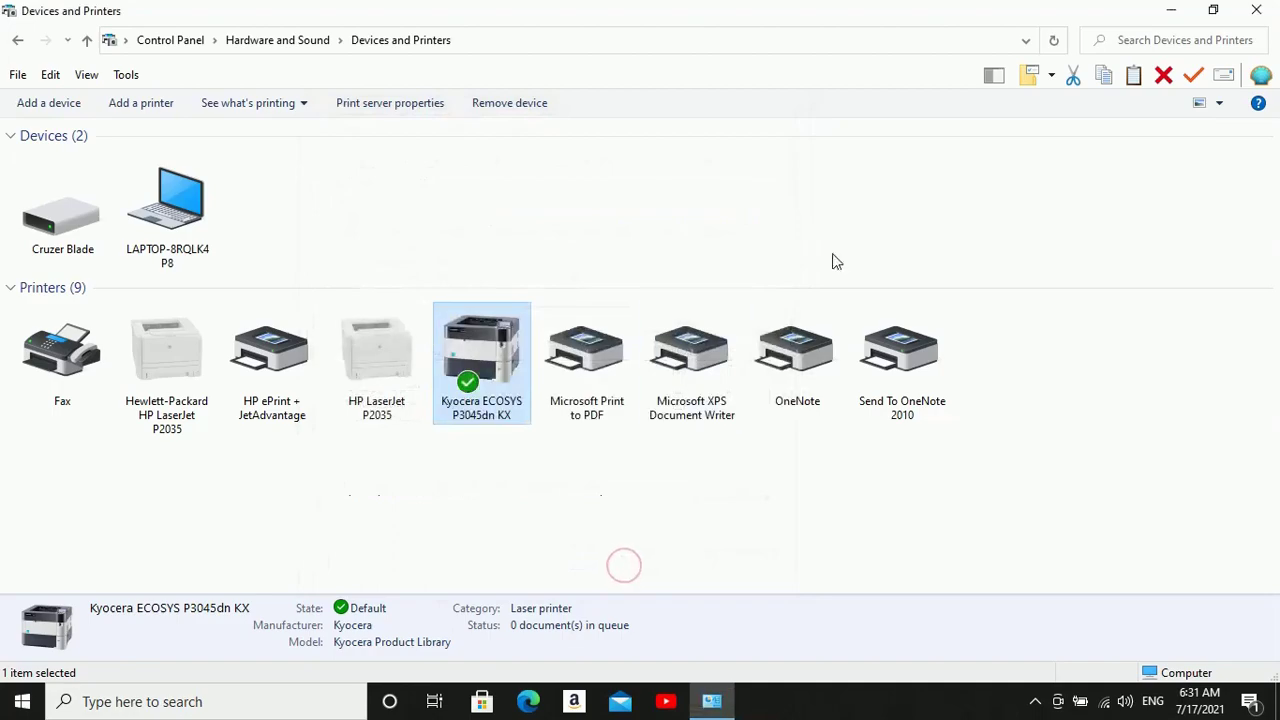
Step: Close the Devices and Printers window and refresh the desktop
{"action": "left_click", "coordinate": [1264, 12]}
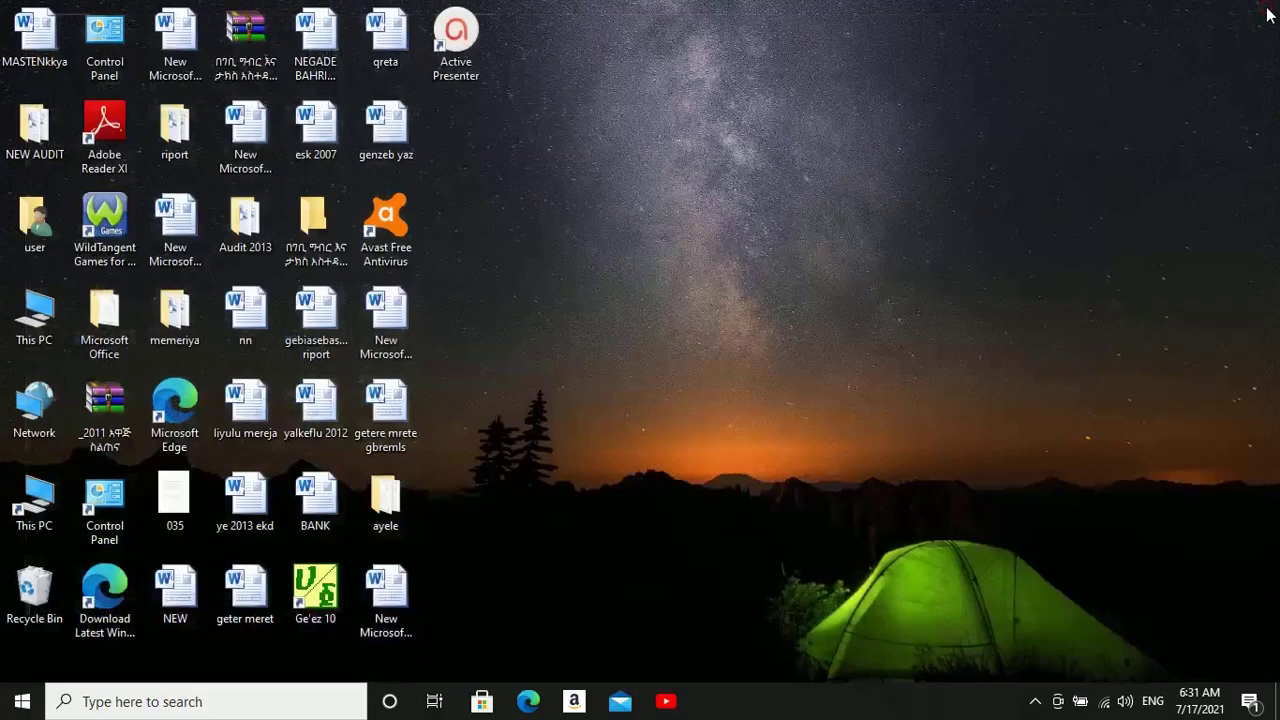
{"action": "right_click", "coordinate": [658, 185]}
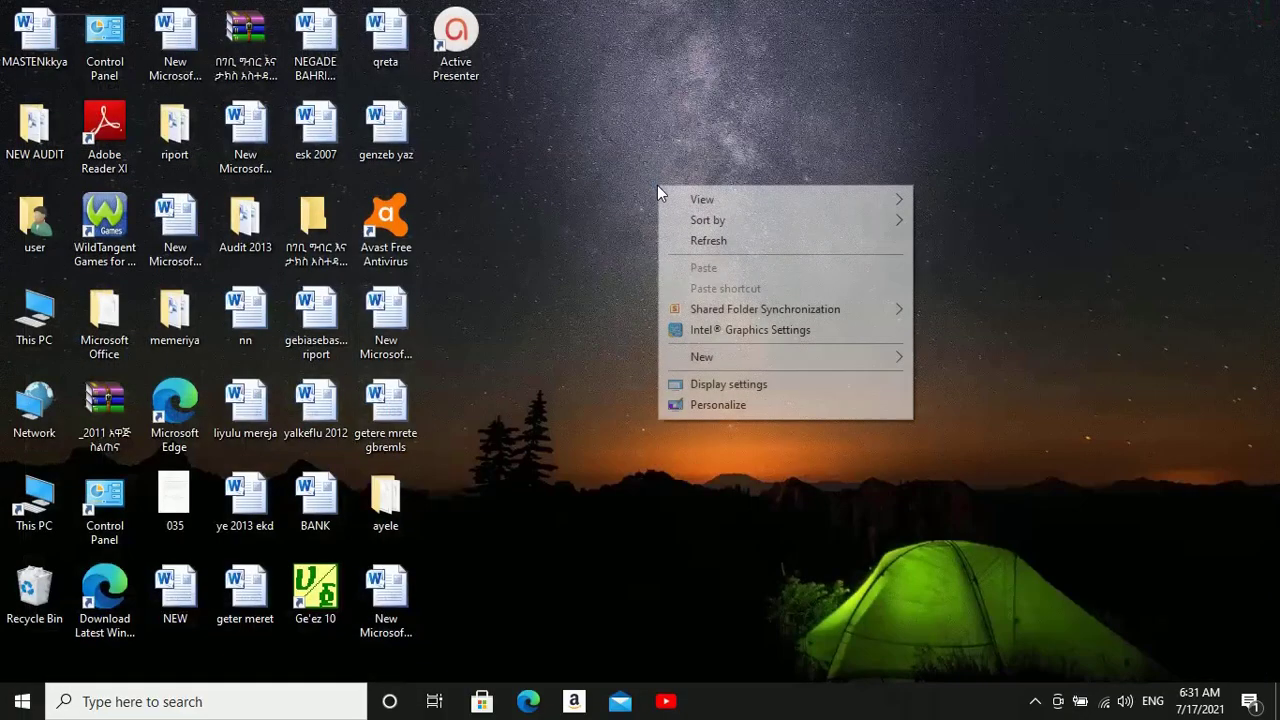
{"action": "left_click", "coordinate": [713, 242]}
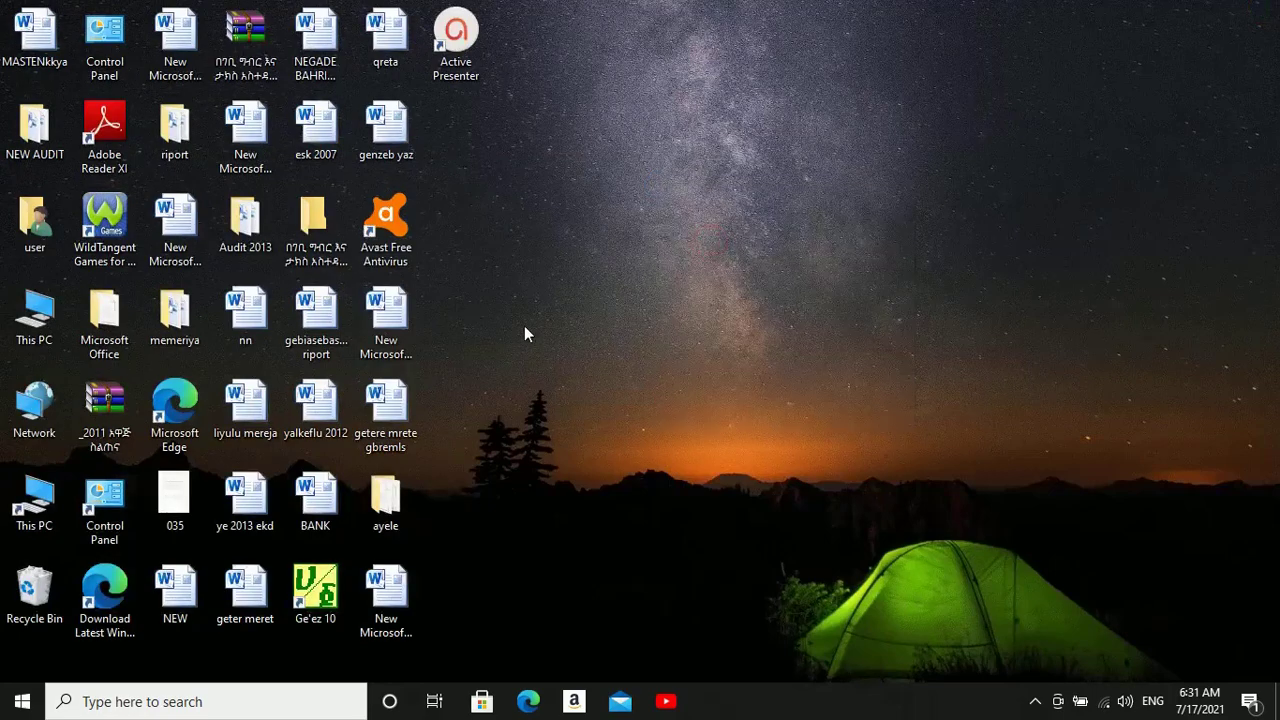
Step: Open New Microsoft Word Document (5) from the desktop in Word and create a new blank document
{"action": "double_click", "coordinate": [397, 316]}
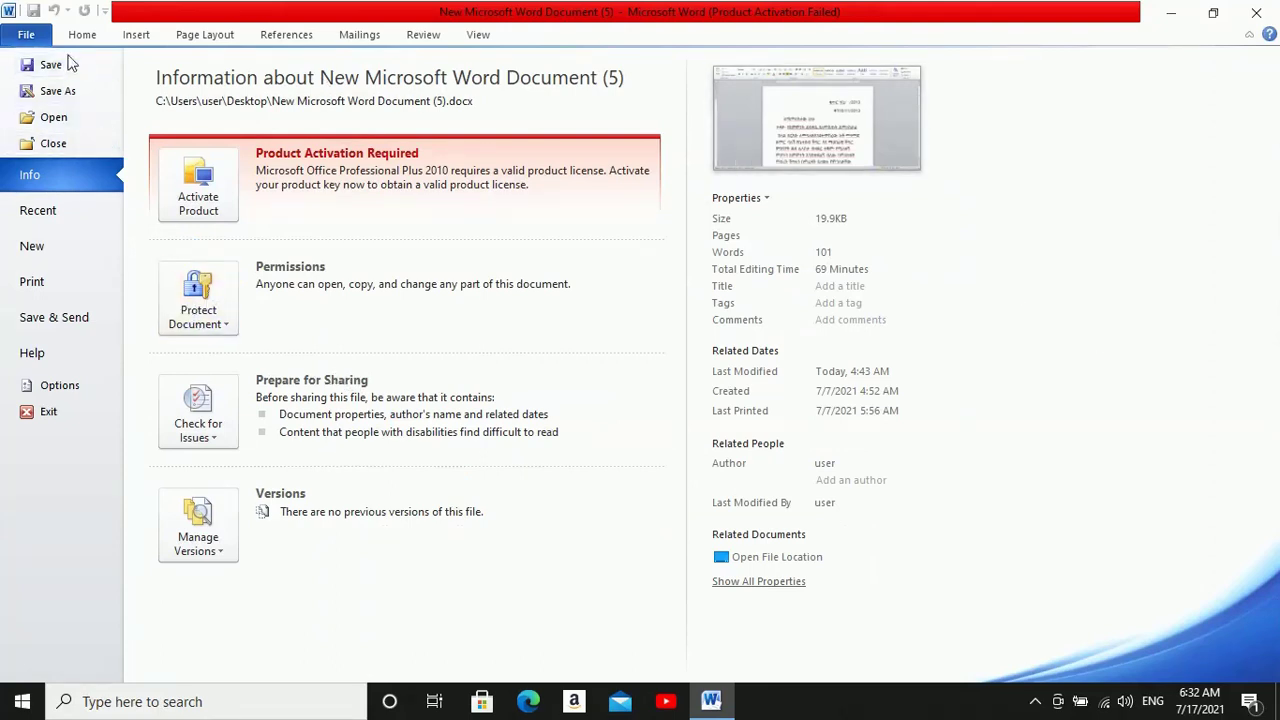
{"action": "left_click", "coordinate": [60, 250]}
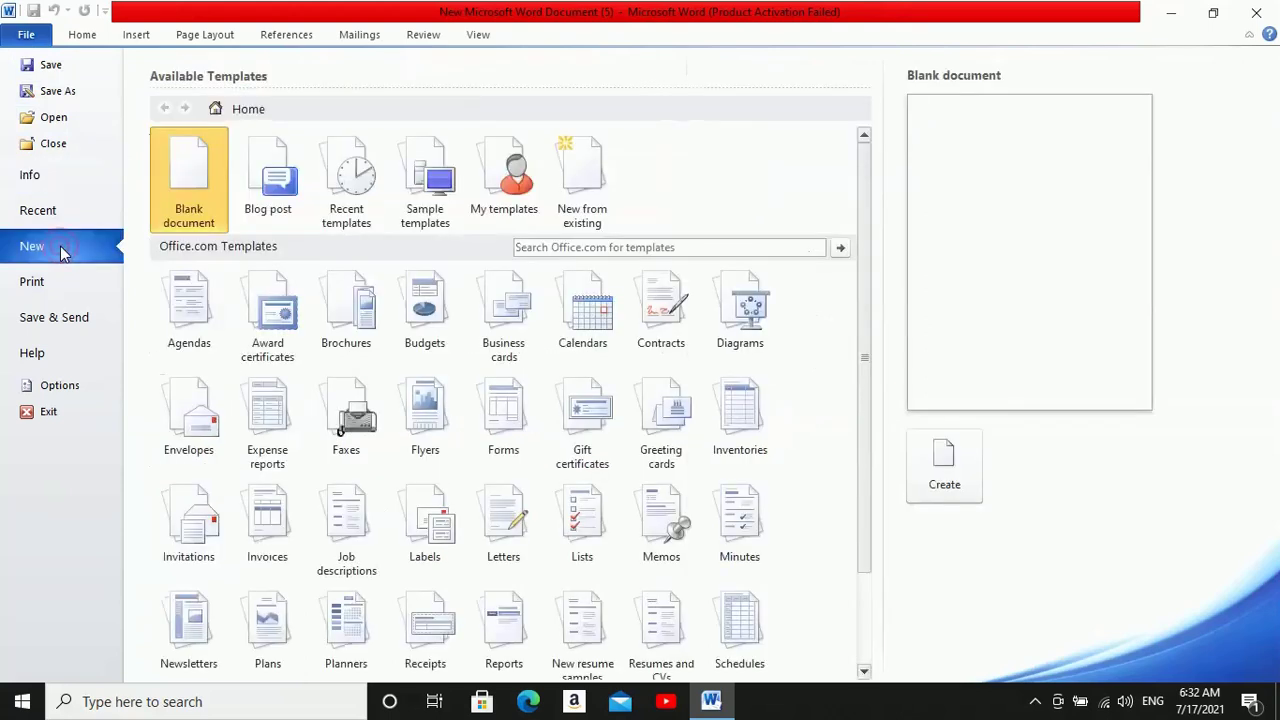
{"action": "left_click", "coordinate": [966, 470]}
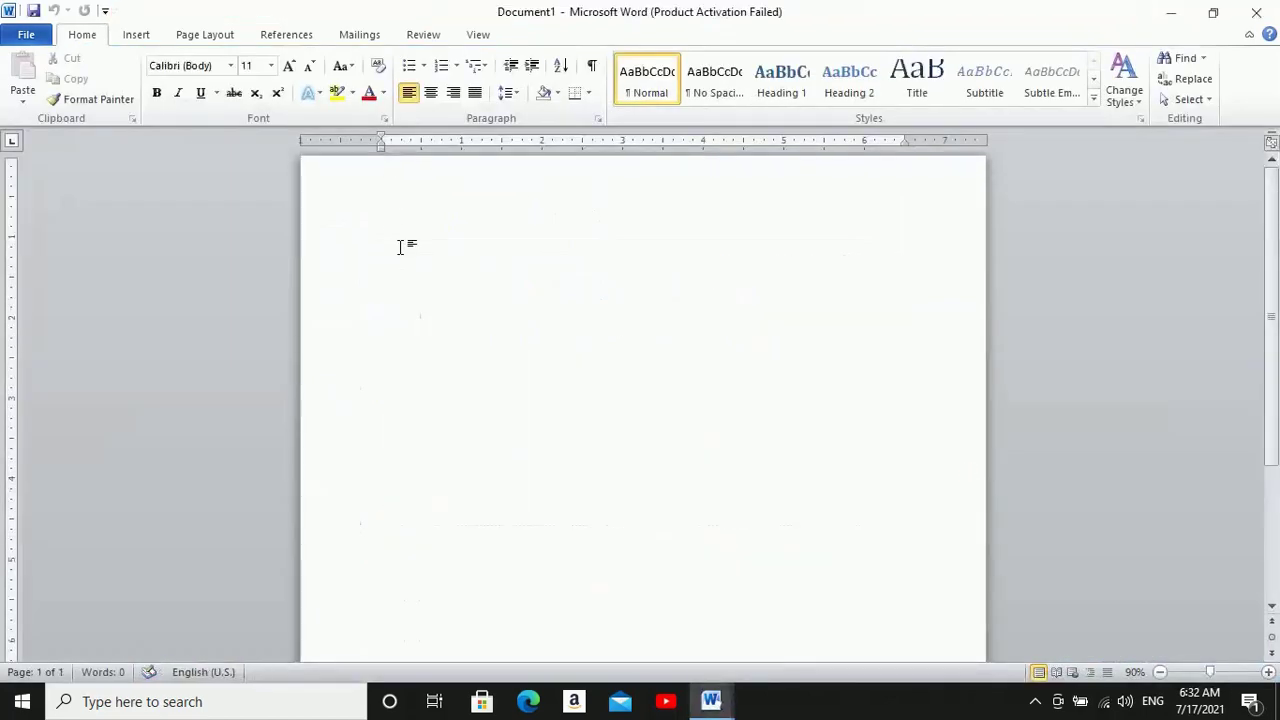
Step: Print one copy of the blank document on the Kyocera ECOSYS P3045dn KX
{"action": "left_click", "coordinate": [27, 35]}
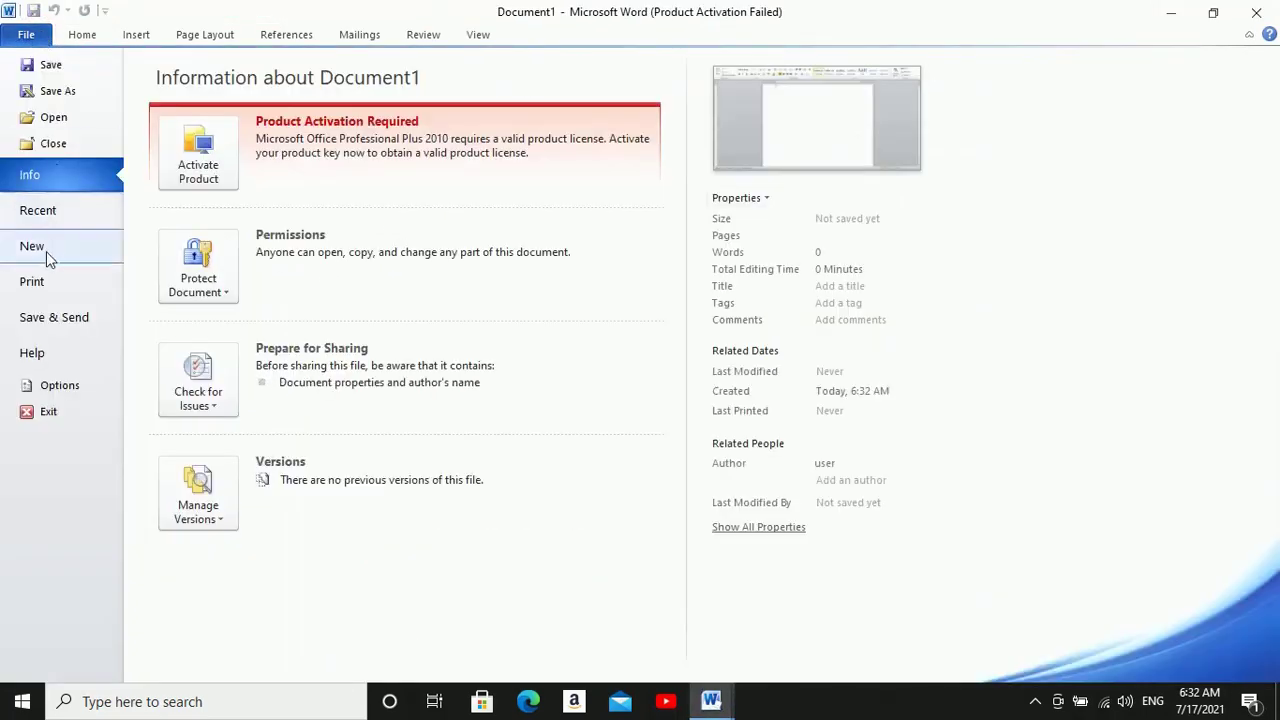
{"action": "left_click", "coordinate": [44, 284]}
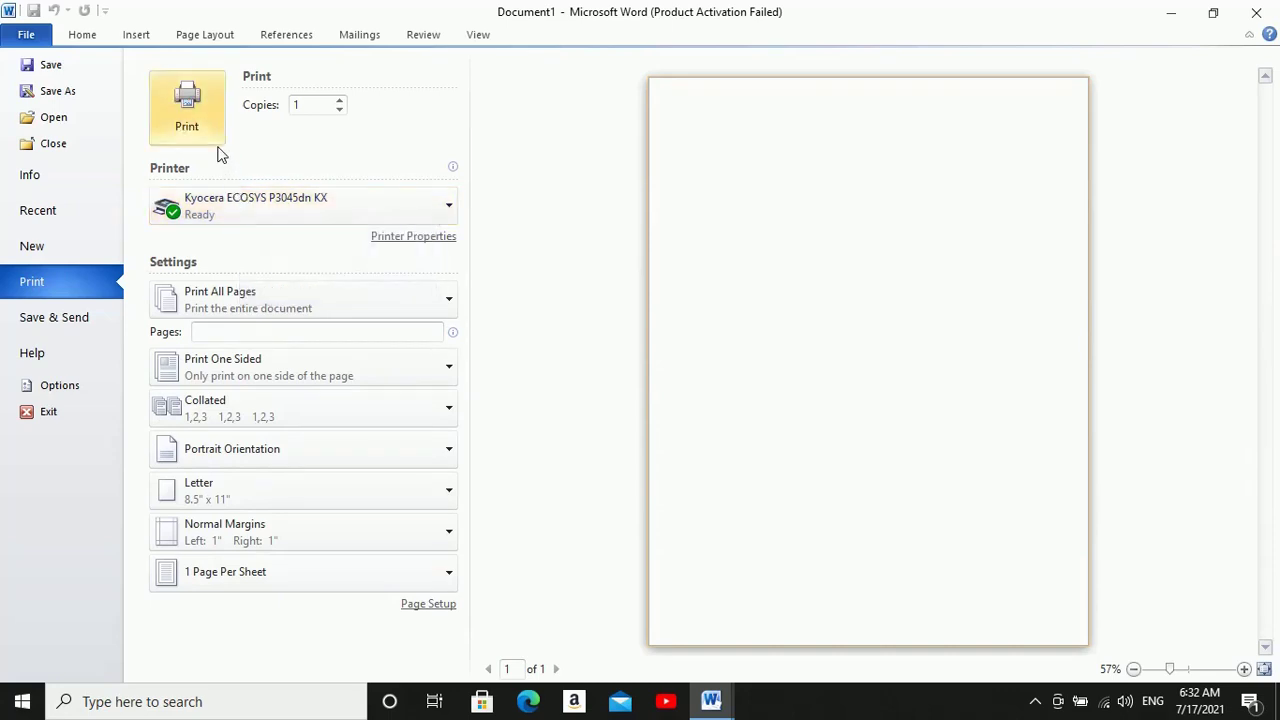
{"action": "left_click", "coordinate": [183, 128]}
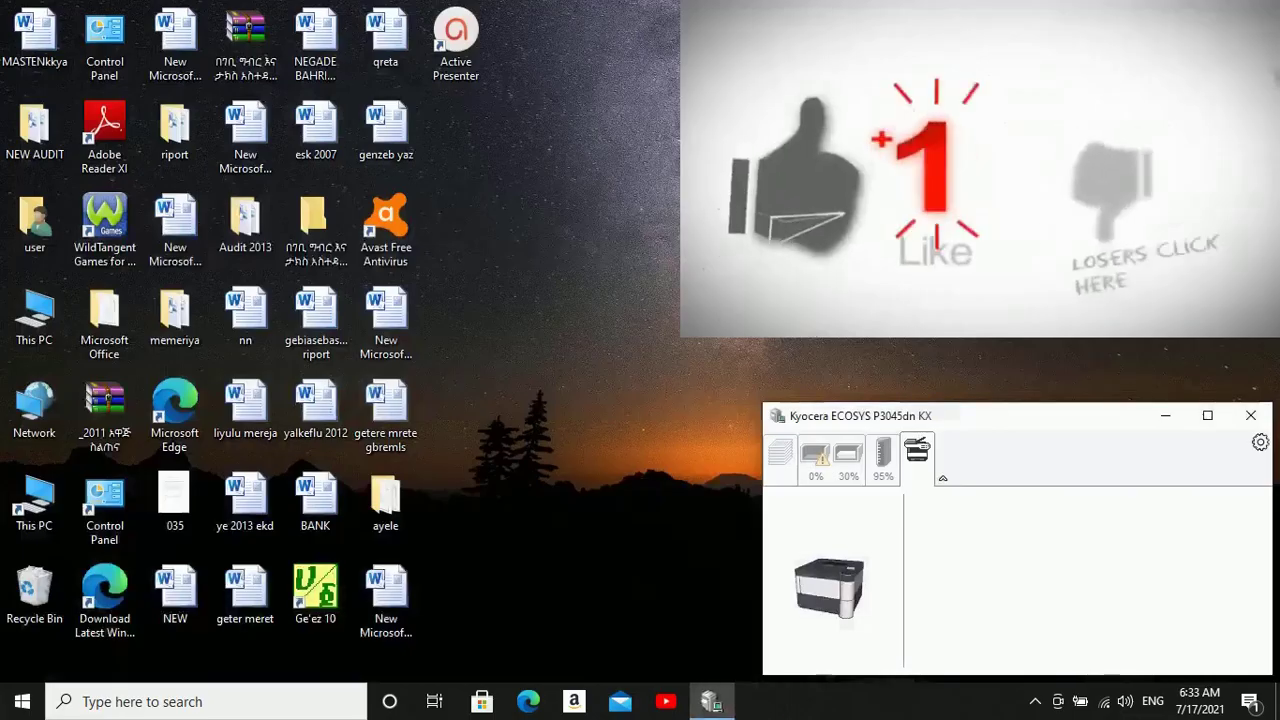
Step: Close the Kyocera ECOSYS P3045dn KX status window and refresh the desktop
{"action": "left_click", "coordinate": [1249, 416]}
{"action": "right_click", "coordinate": [905, 165]}
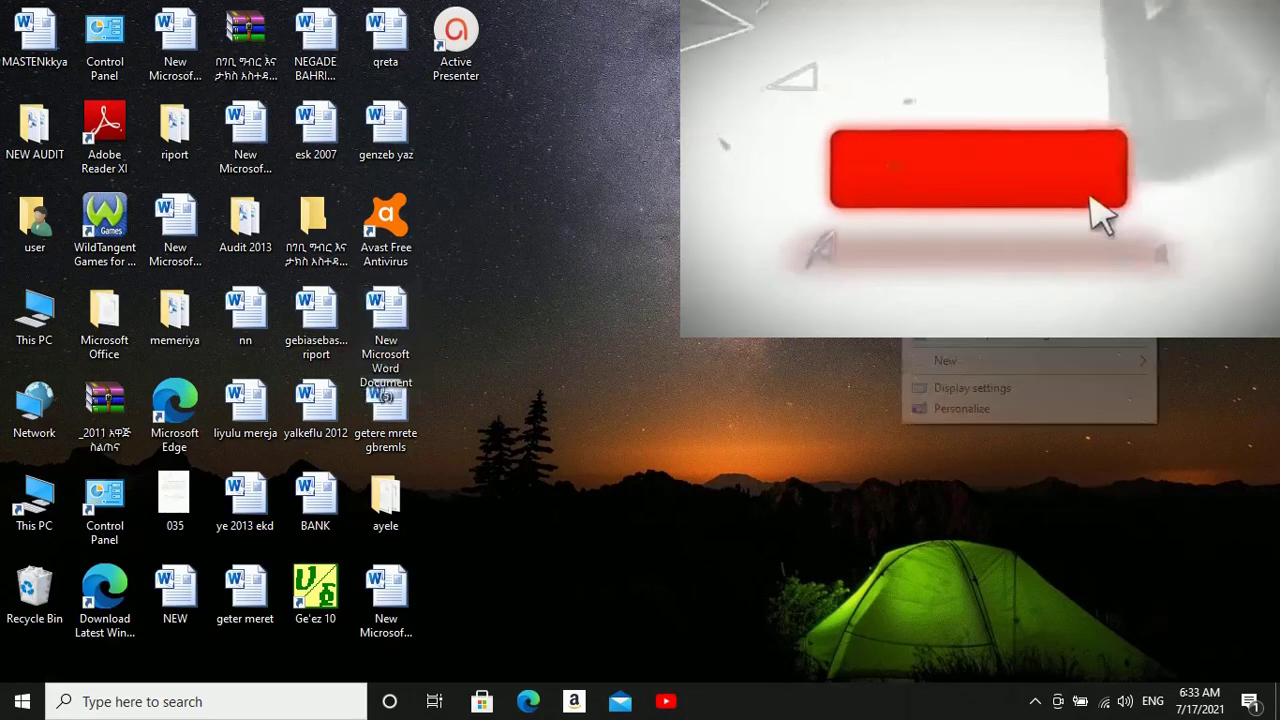
{"action": "key", "text": "Escape"}
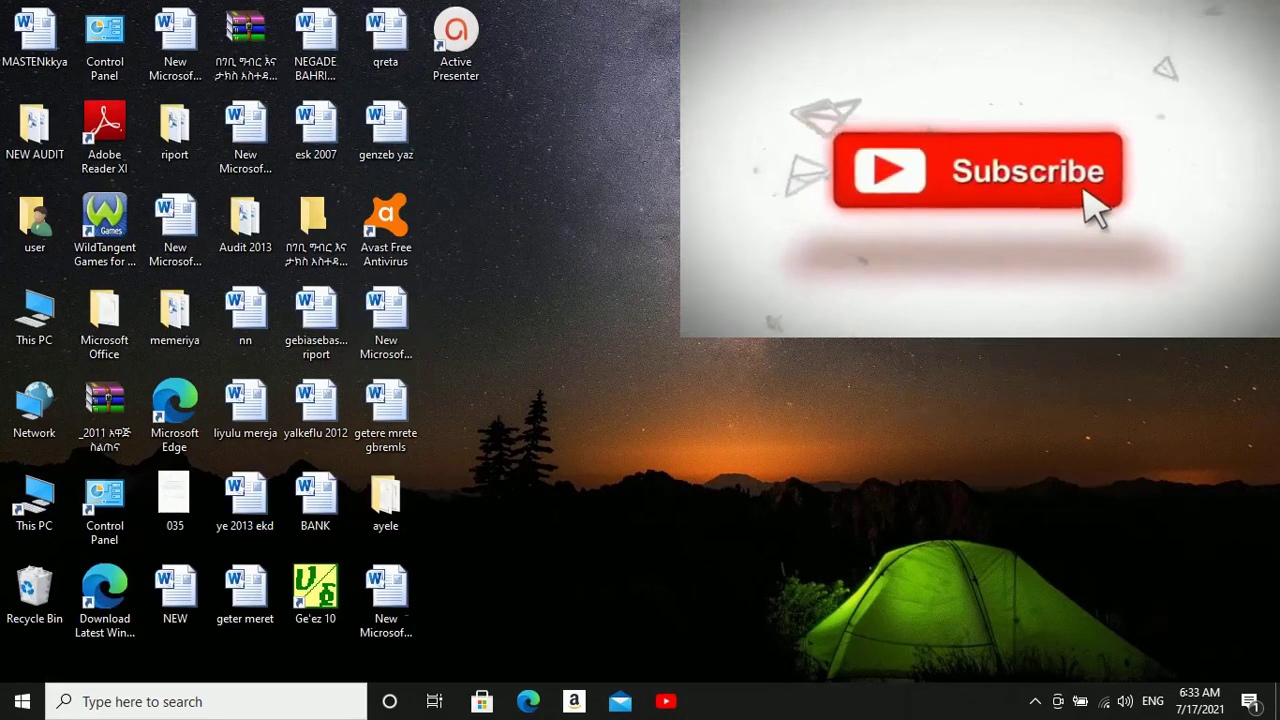
{"action": "right_click", "coordinate": [735, 115]}
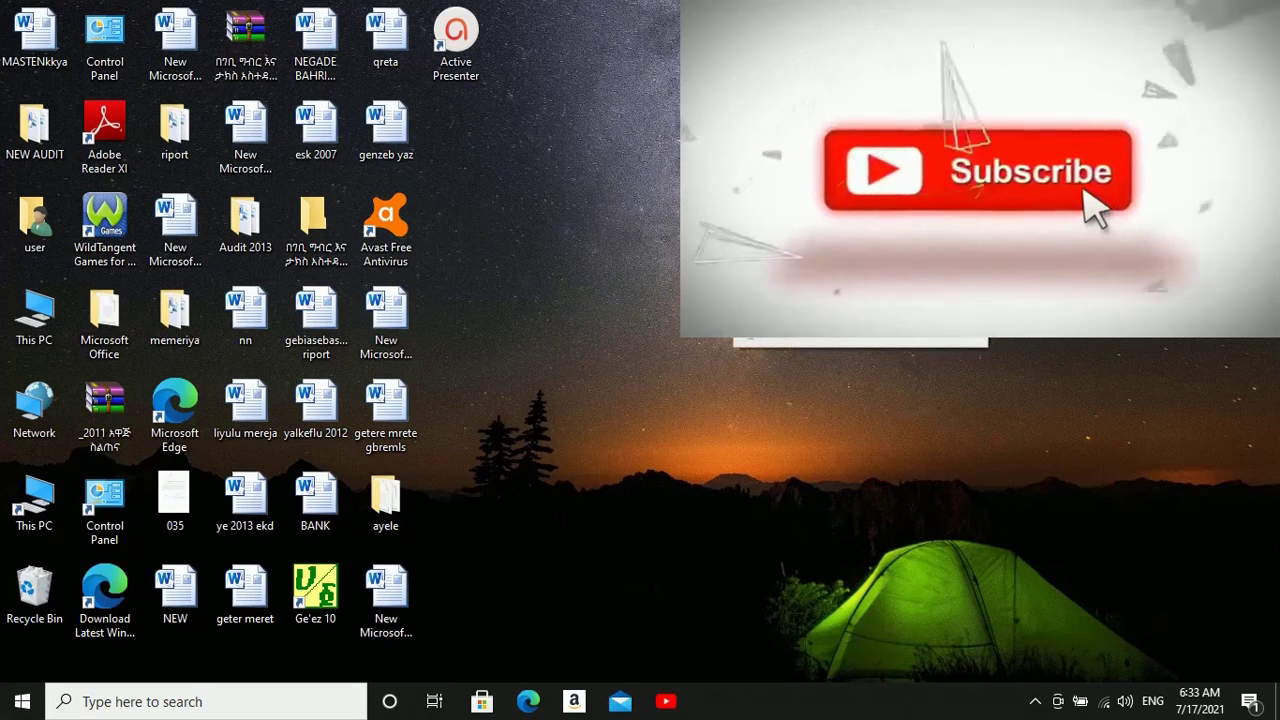
{"action": "left_click", "coordinate": [783, 169]}
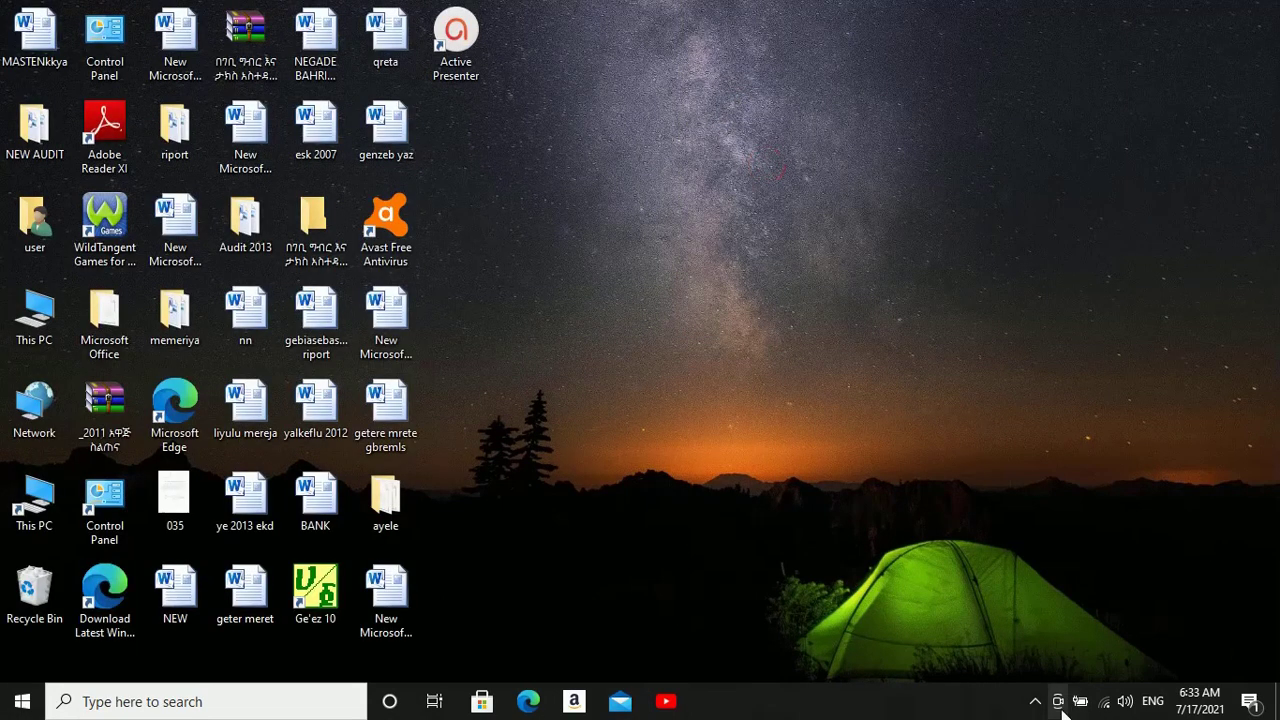